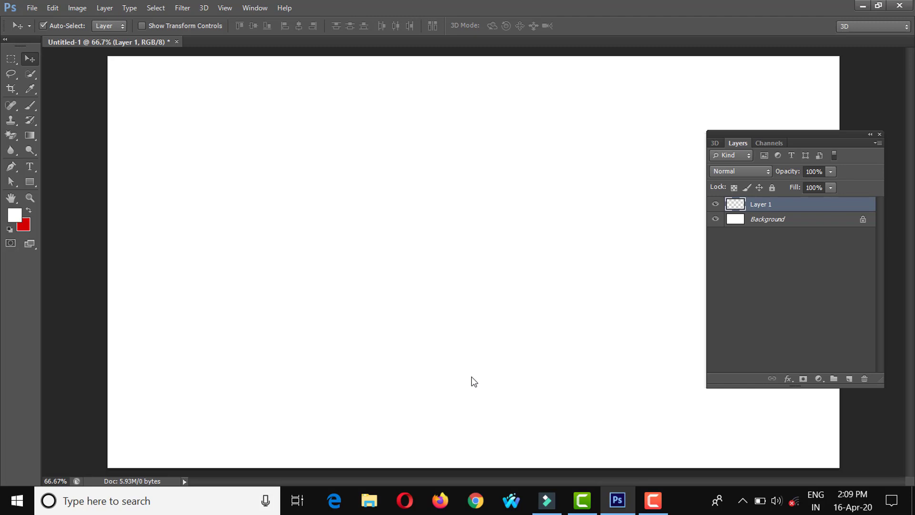
# Create a new document 400 pixels wide and 40 pixels high, with 72 pixels/inch resolution and a white background.
pyautogui.click(32, 8)
pyautogui.click(58, 21)
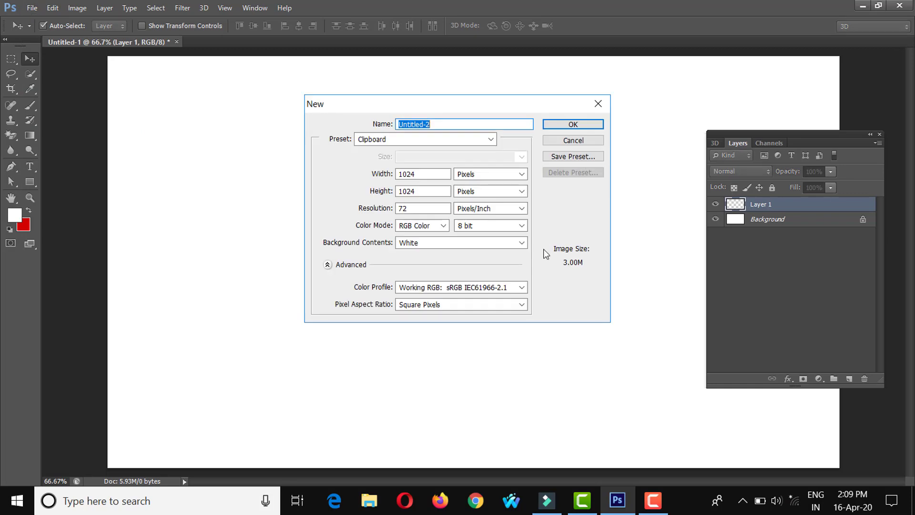
pyautogui.moveTo(436, 174); pyautogui.dragTo(356, 183)
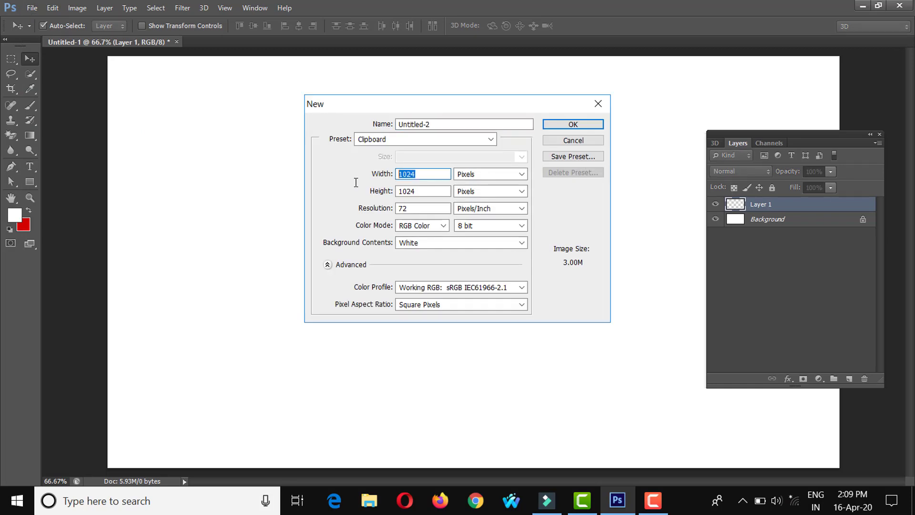
pyautogui.write('350')
pyautogui.press('BackSpace')
pyautogui.press('BackSpace')
pyautogui.press('BackSpace')
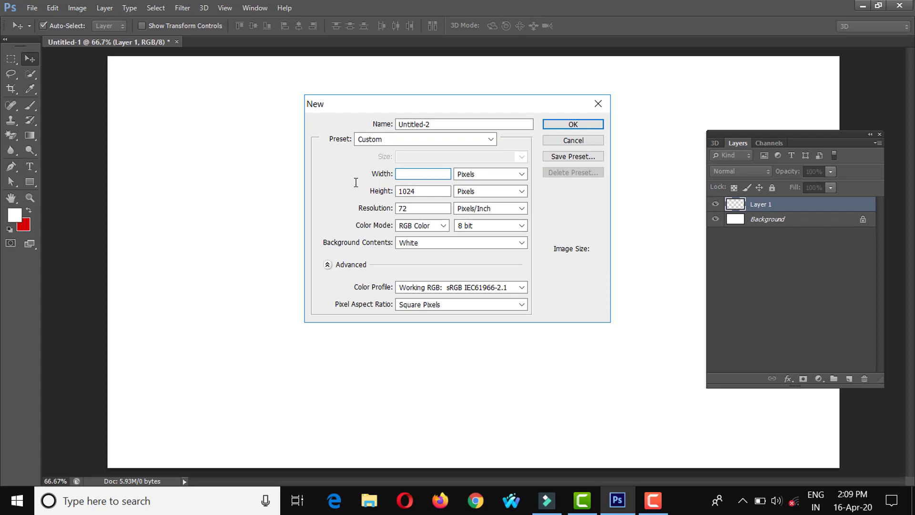
pyautogui.write('400')
pyautogui.press('Tab')
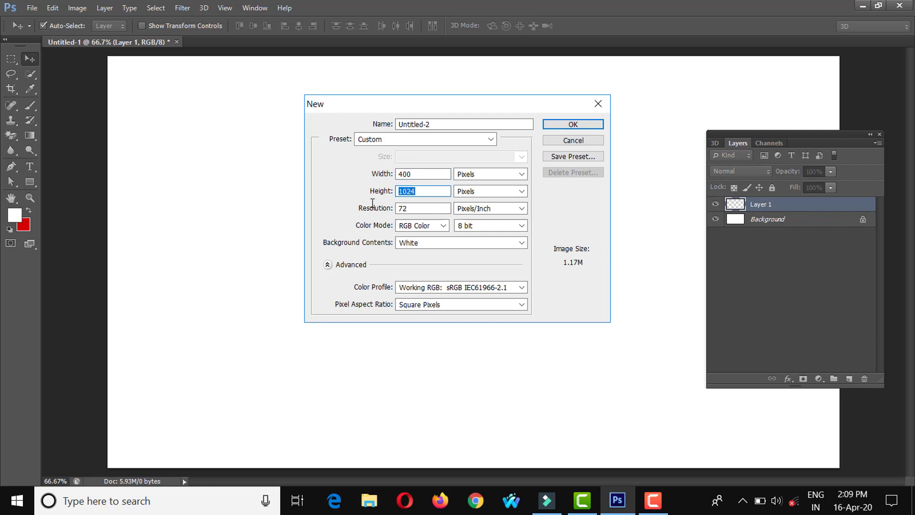
pyautogui.write('40')
pyautogui.click(558, 125)
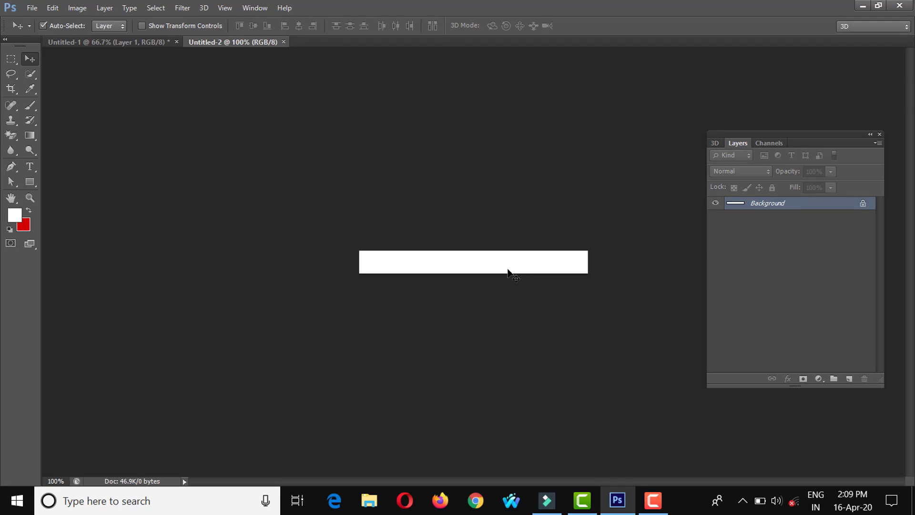
# Add the text "digital telugu techs" to the new canvas in red 48 pt Ethnocentric Regular.
pyautogui.hotkey('ctrl', '+')
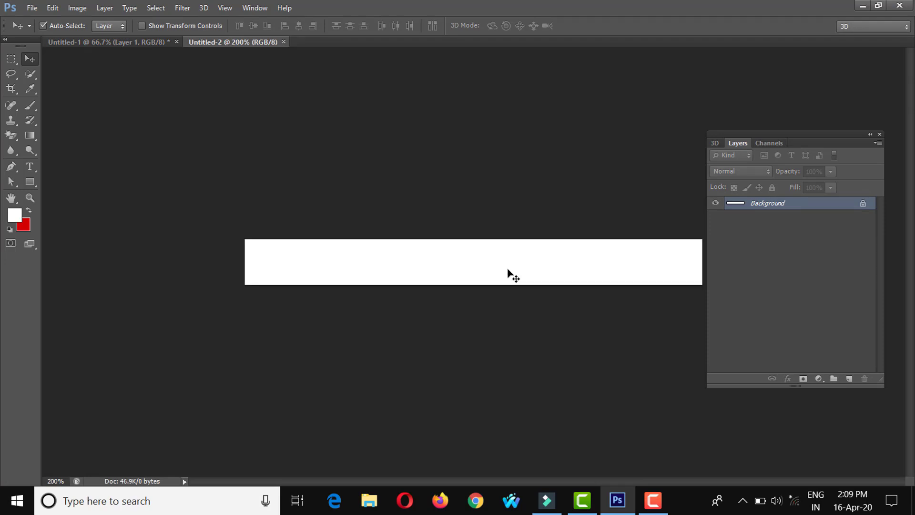
pyautogui.click(31, 167)
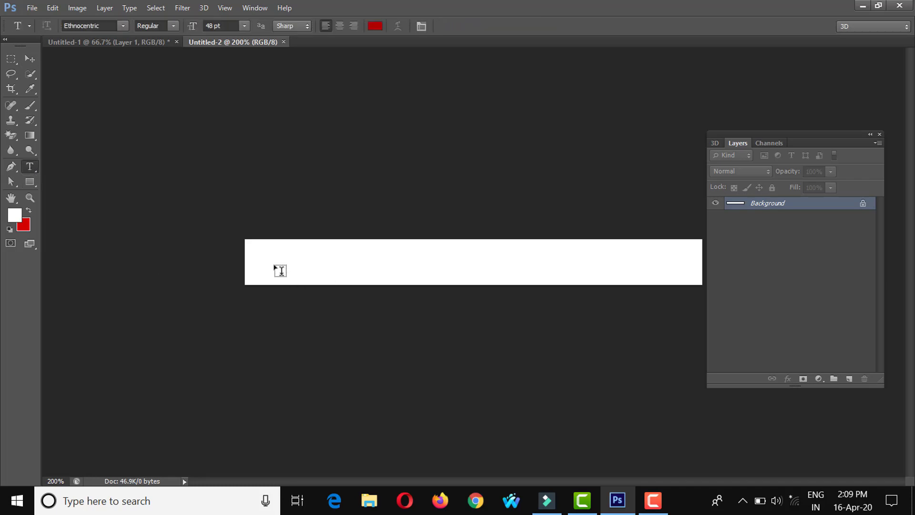
pyautogui.click(256, 261)
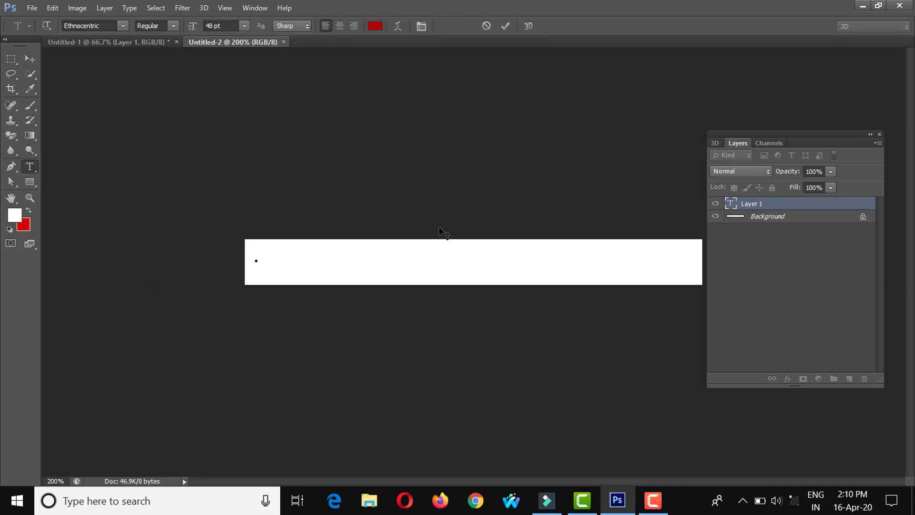
pyautogui.write('DI')
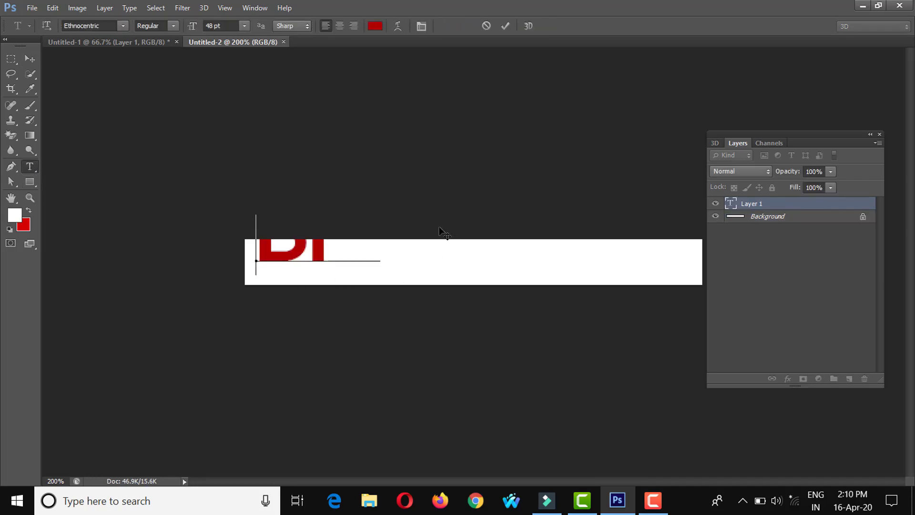
pyautogui.write('GITA')
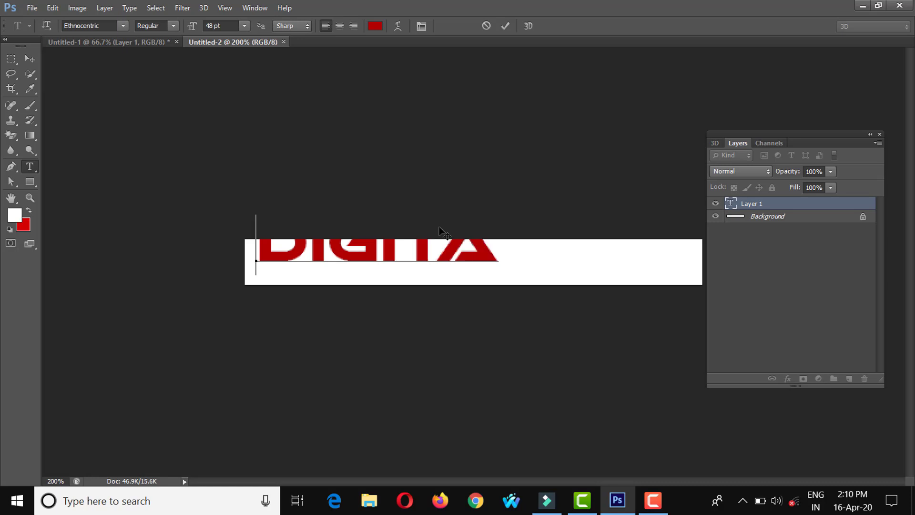
pyautogui.write('L TEL')
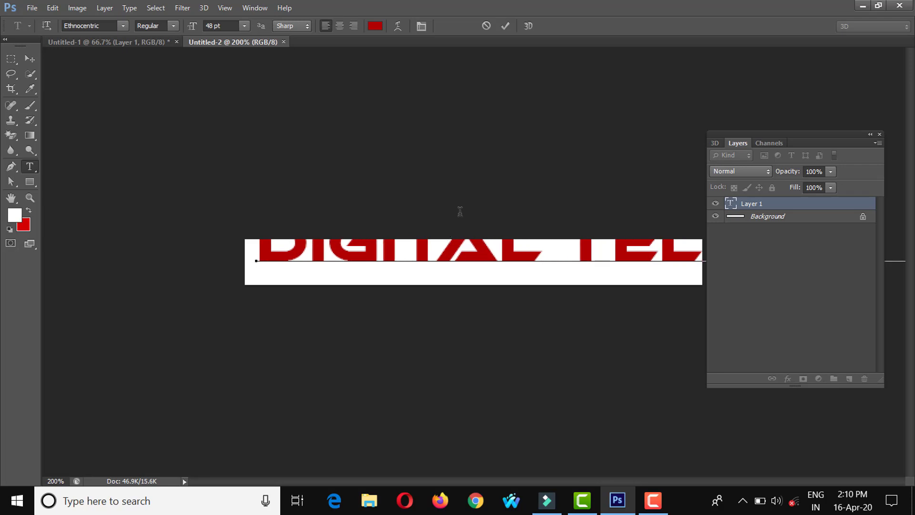
pyautogui.click(506, 26)
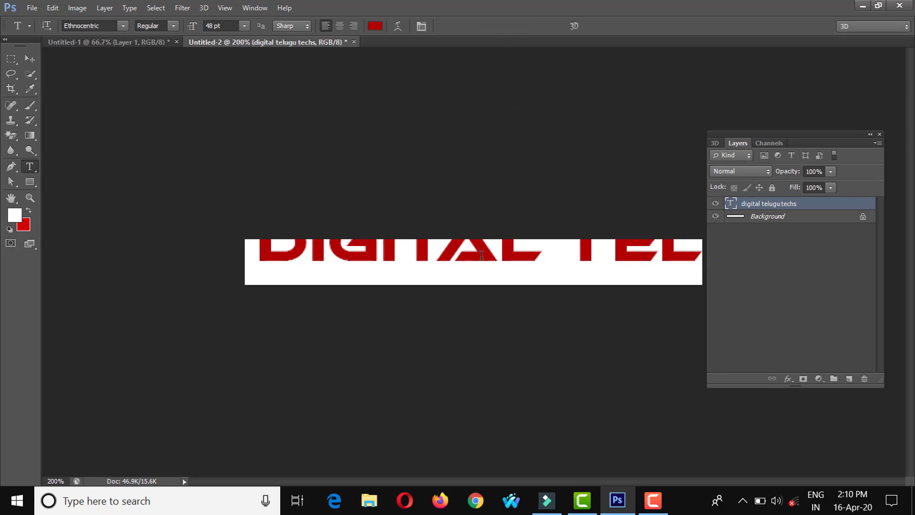
# Scale the text to about 51% width and 55% height and center it within the canvas.
pyautogui.click(28, 59)
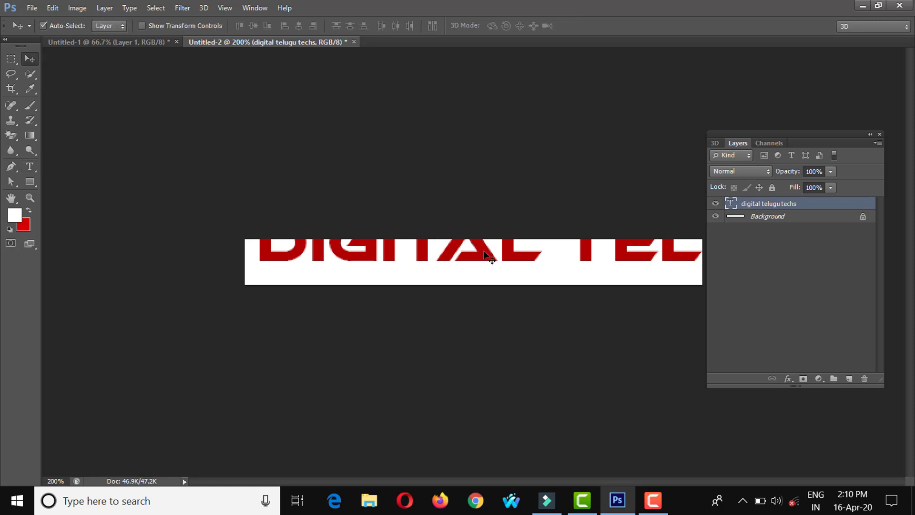
pyautogui.moveTo(491, 260); pyautogui.dragTo(381, 272)
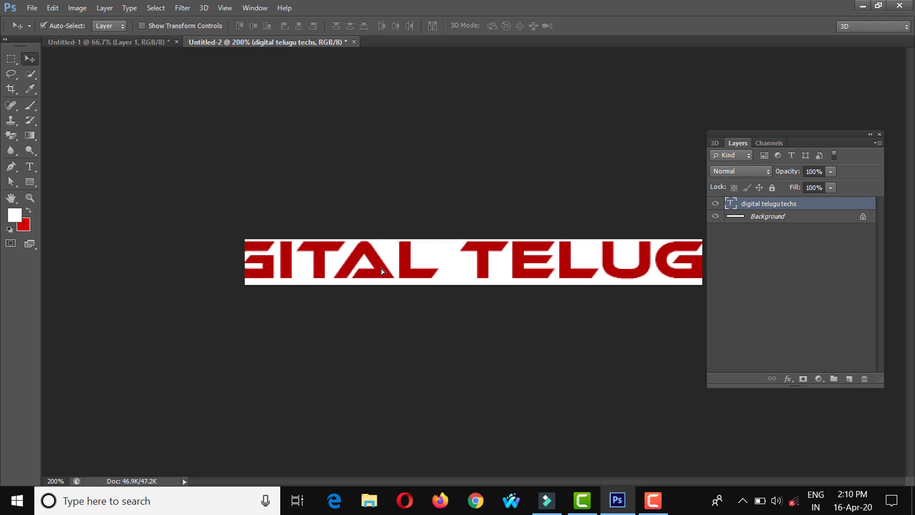
pyautogui.hotkey('ctrl', 't')
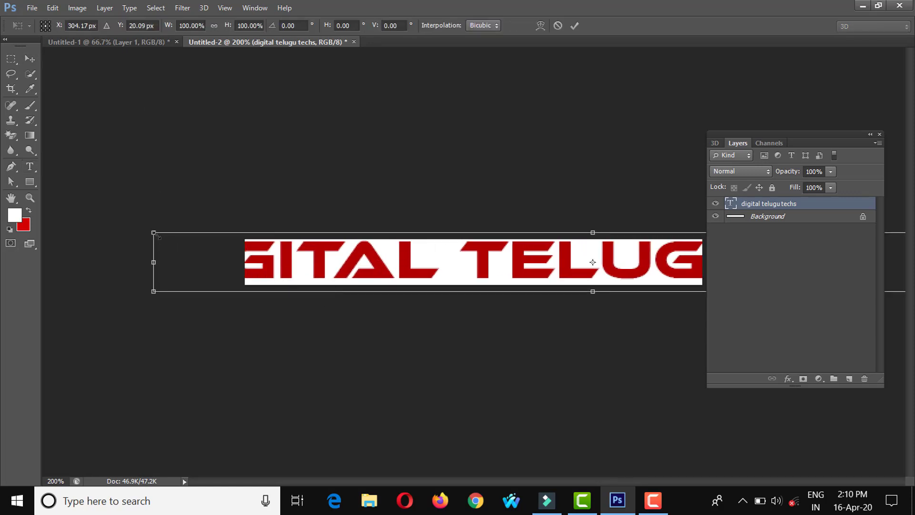
pyautogui.moveTo(155, 234); pyautogui.dragTo(253, 255)
pyautogui.moveTo(419, 260); pyautogui.dragTo(249, 255)
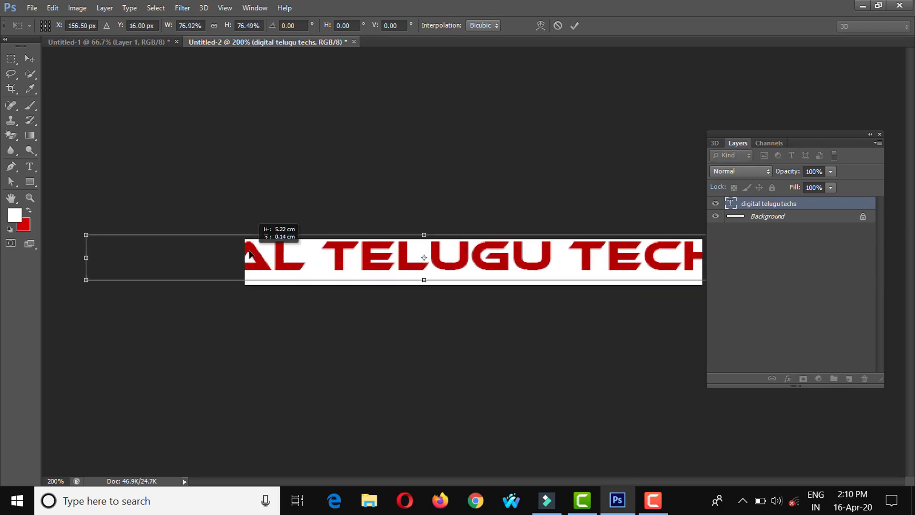
pyautogui.moveTo(86, 234); pyautogui.dragTo(200, 262)
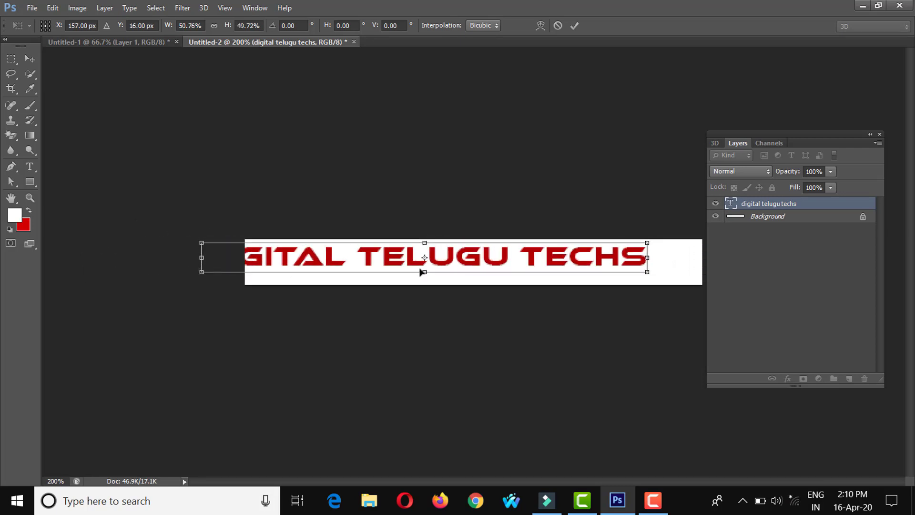
pyautogui.moveTo(408, 261); pyautogui.dragTo(455, 268)
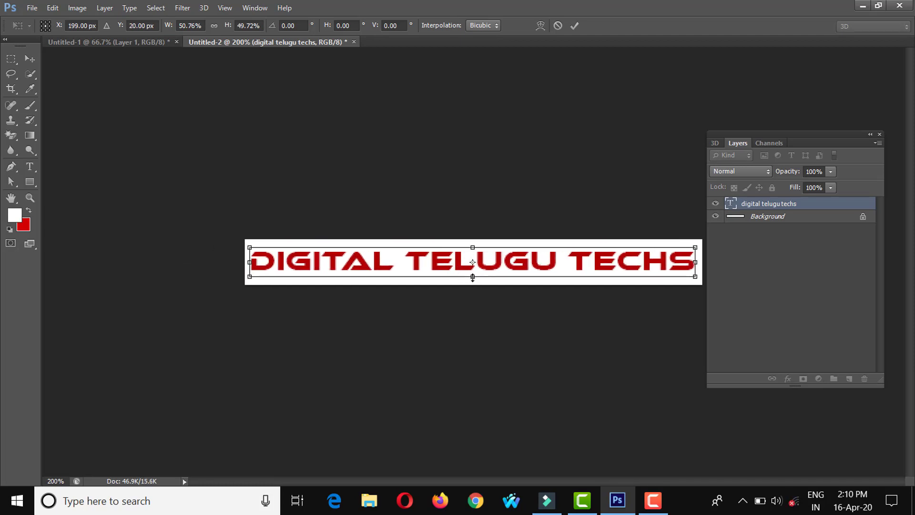
pyautogui.moveTo(473, 277); pyautogui.dragTo(473, 280)
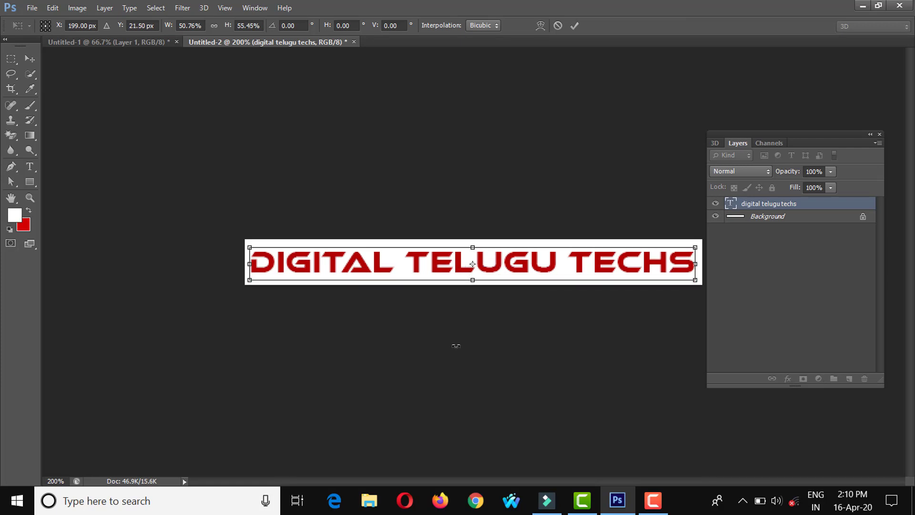
pyautogui.click(575, 25)
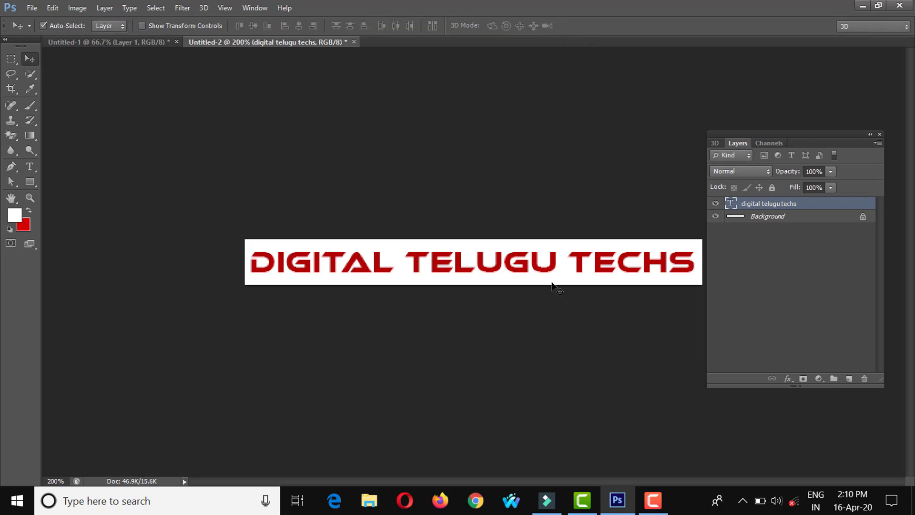
# Hide the Background layer and define the transparent text artwork as a pattern named "ha 1".
pyautogui.click(714, 216)
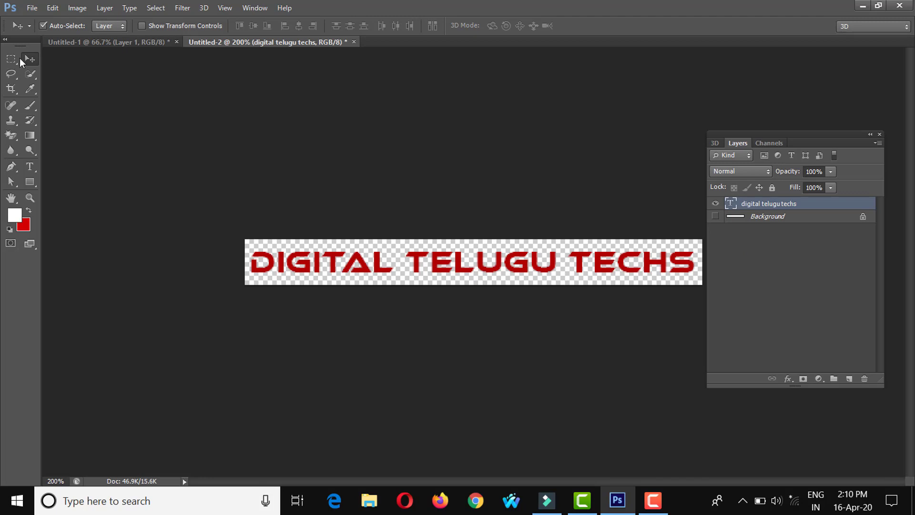
pyautogui.click(53, 9)
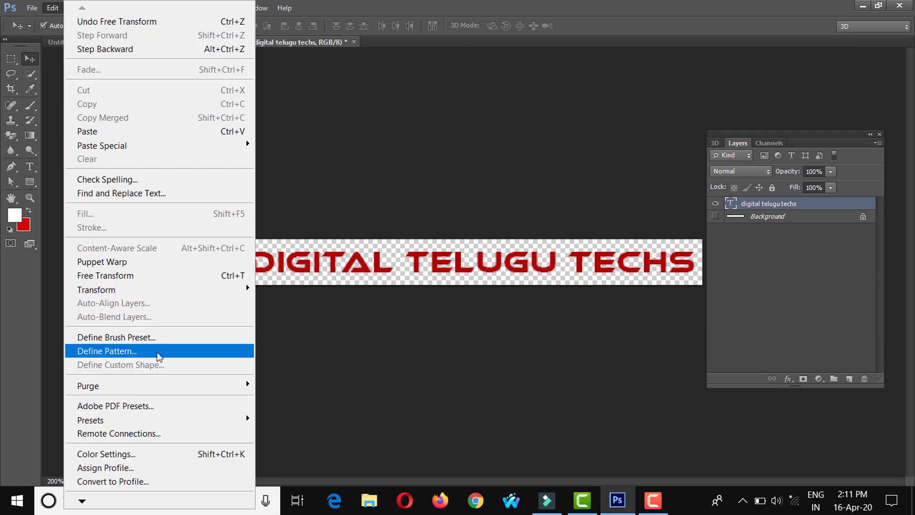
pyautogui.click(122, 353)
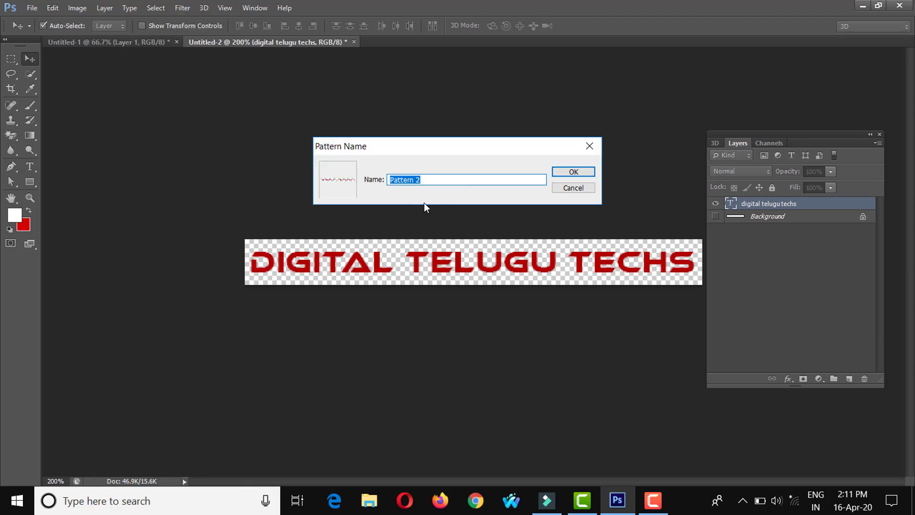
pyautogui.press('BackSpace')
pyautogui.write('ha 1')
pyautogui.click(576, 171)
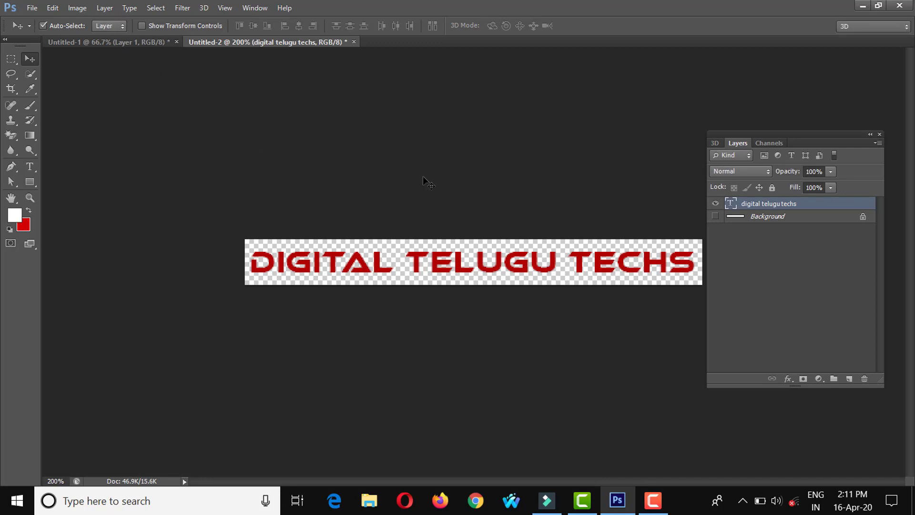
# Close the text document without saving and fill Layer 1 of Untitled-1 with the "ha 1" pattern in Normal mode at 100% opacity.
pyautogui.click(354, 42)
pyautogui.click(460, 193)
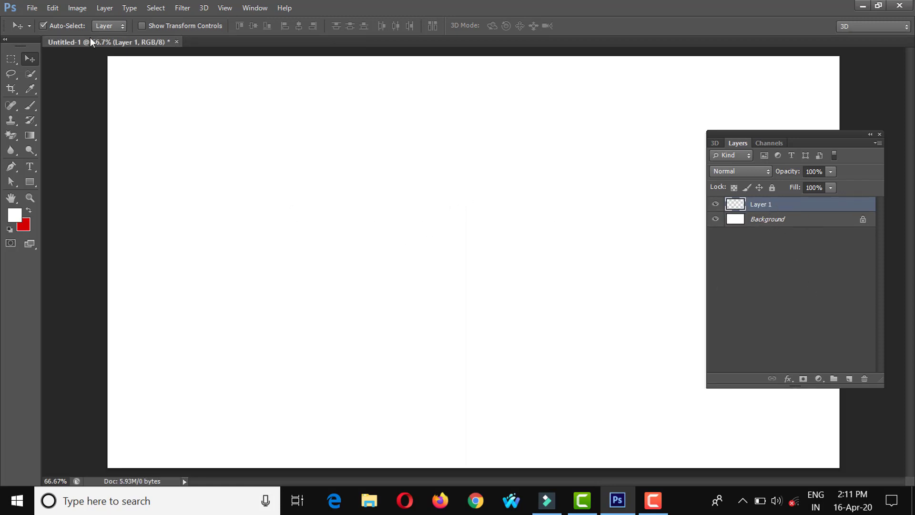
pyautogui.click(52, 10)
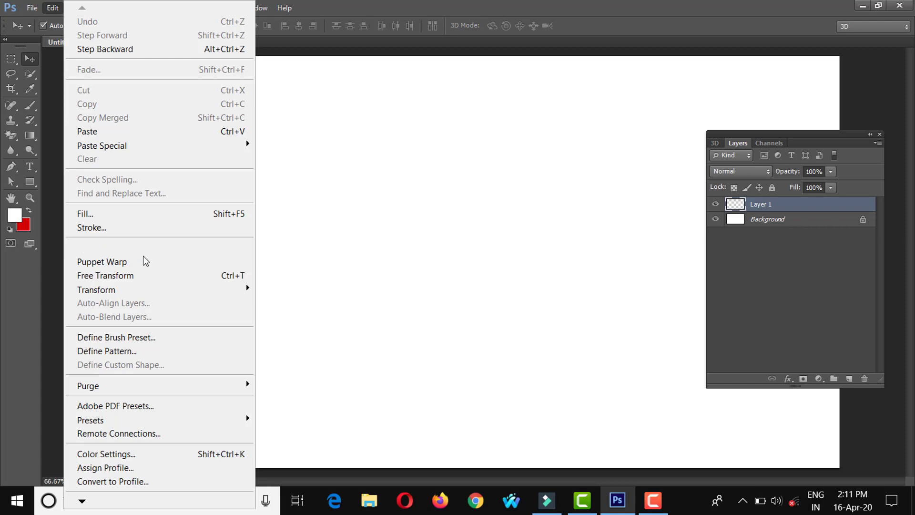
pyautogui.click(124, 217)
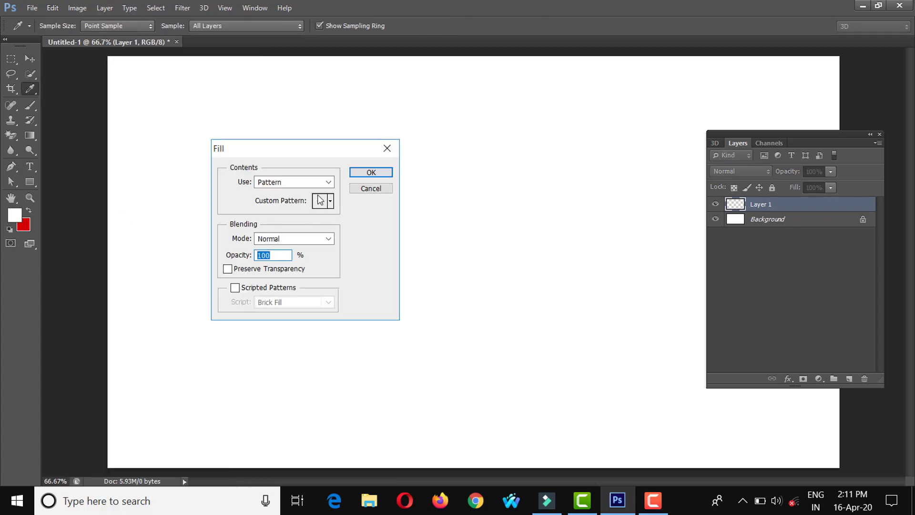
pyautogui.click(328, 180)
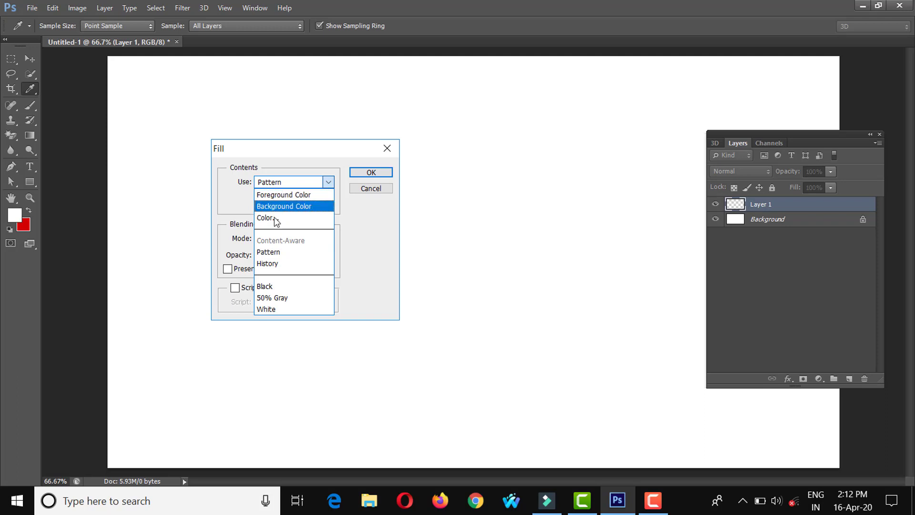
pyautogui.click(268, 251)
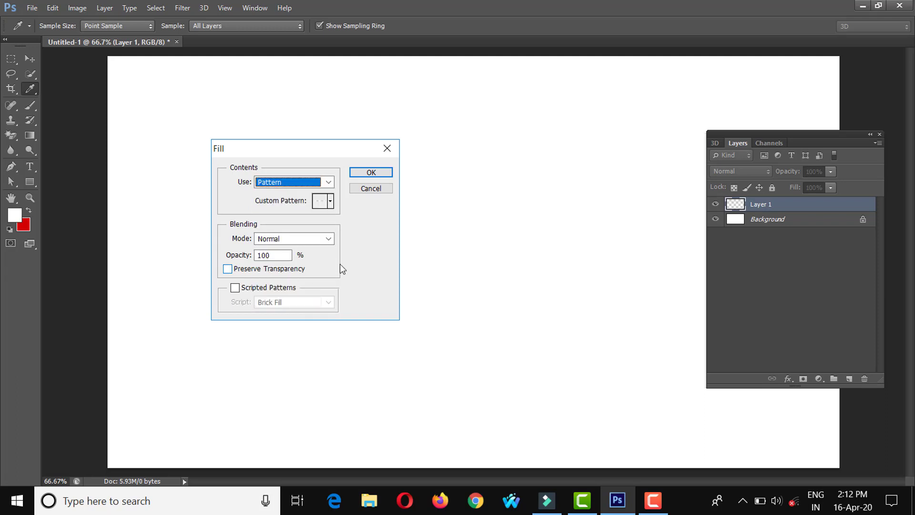
pyautogui.click(330, 201)
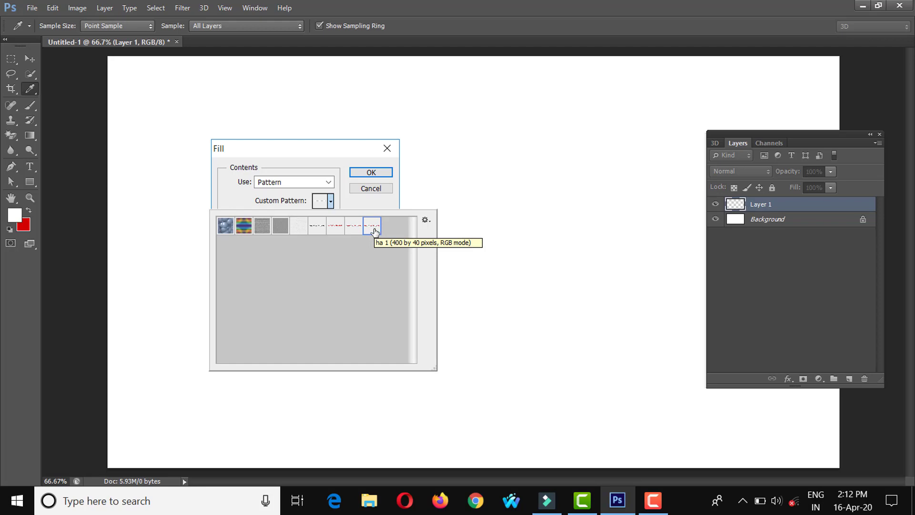
pyautogui.click(369, 174)
pyautogui.click(371, 172)
pyautogui.press('v')
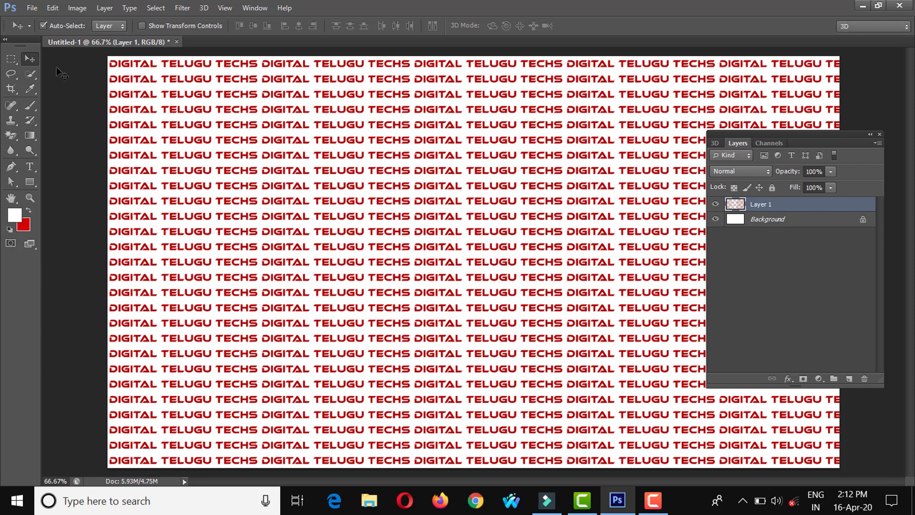
# Hide Layer 1 and open image 2 from the anusska folder inside IMAGES FOR NET on drive H.
pyautogui.click(715, 206)
pyautogui.click(34, 7)
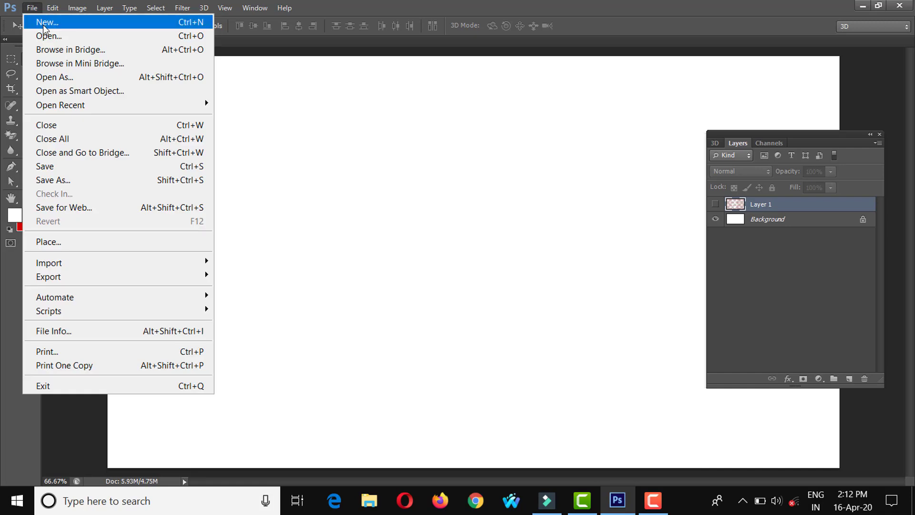
pyautogui.click(47, 36)
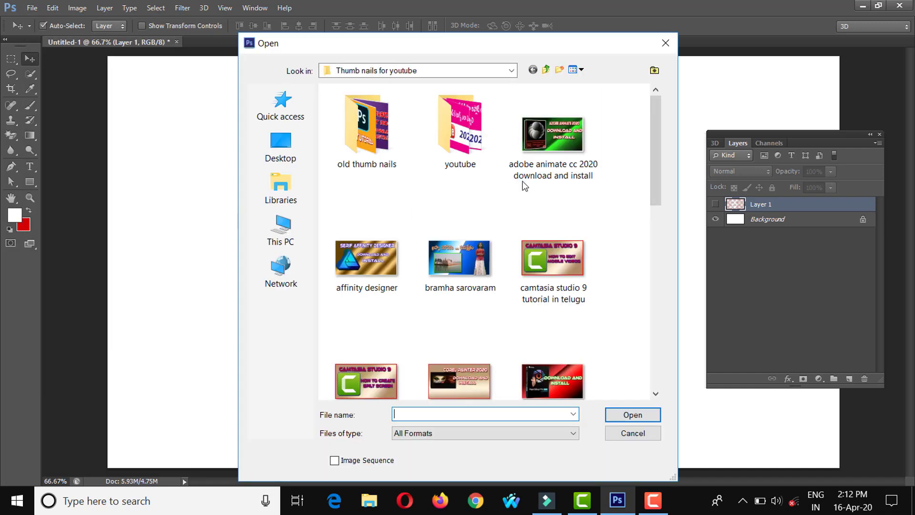
pyautogui.click(280, 231)
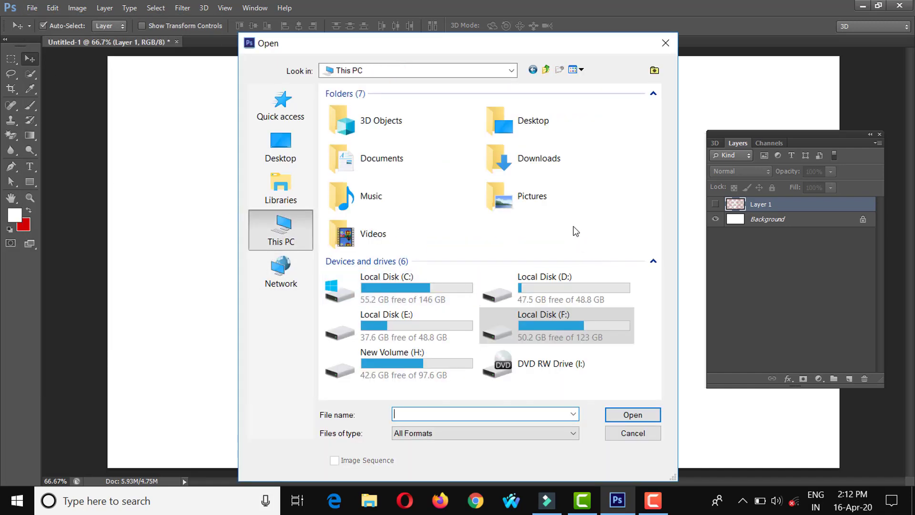
pyautogui.doubleClick(438, 355)
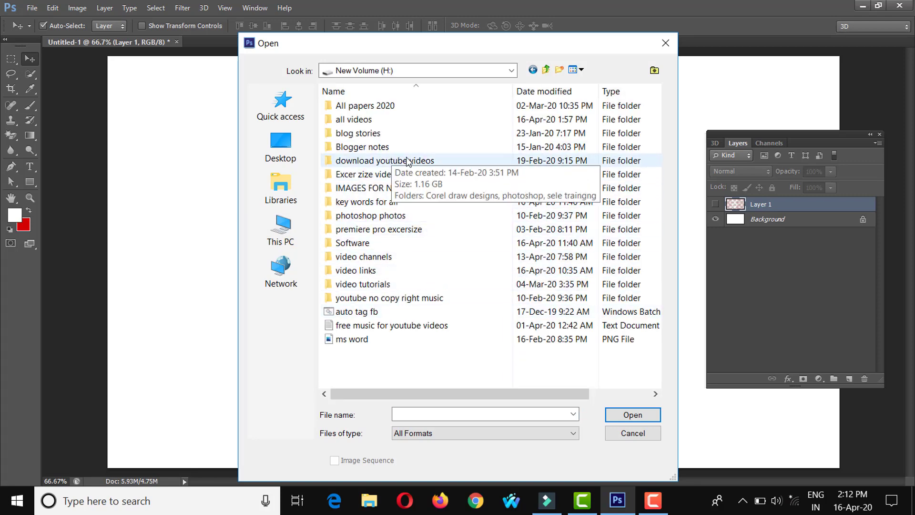
pyautogui.doubleClick(385, 188)
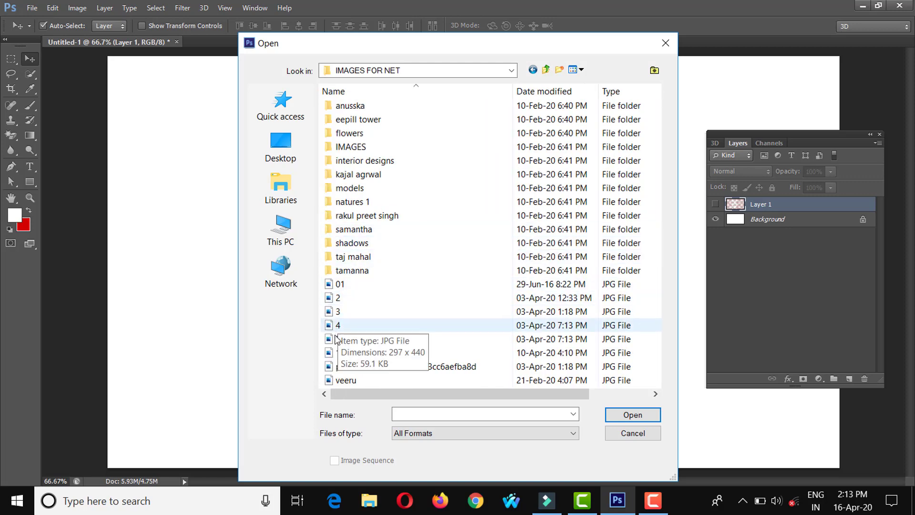
pyautogui.doubleClick(367, 106)
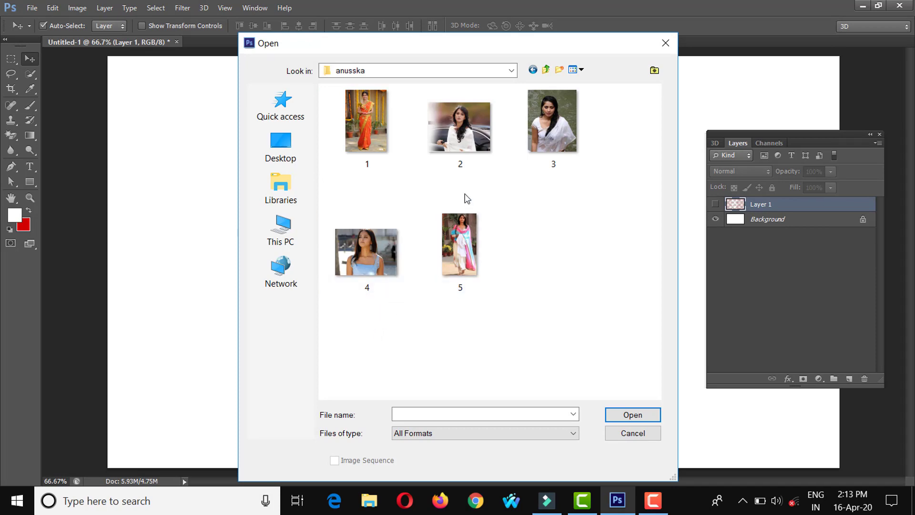
pyautogui.click(462, 139)
pyautogui.click(615, 415)
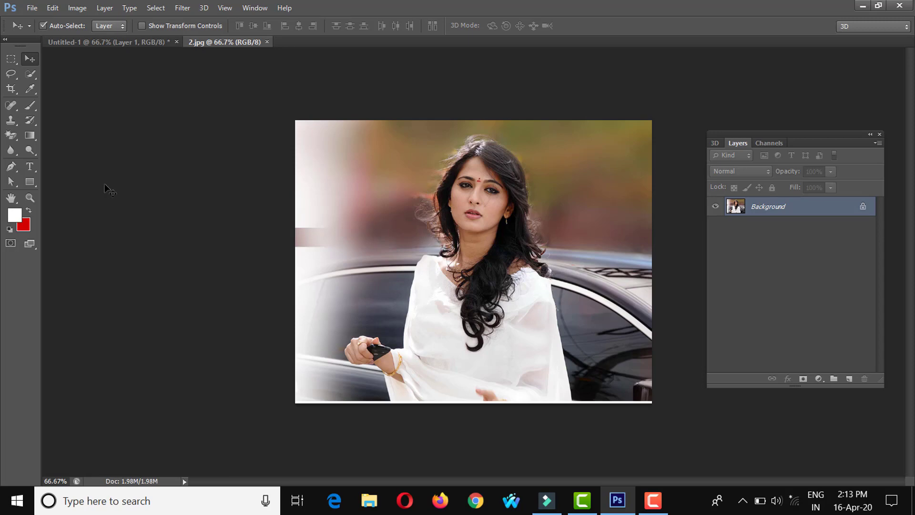
# Copy a rectangular area around the woman's head and shoulders in 2.jpg and paste it into a new small portrait document.
pyautogui.click(11, 59)
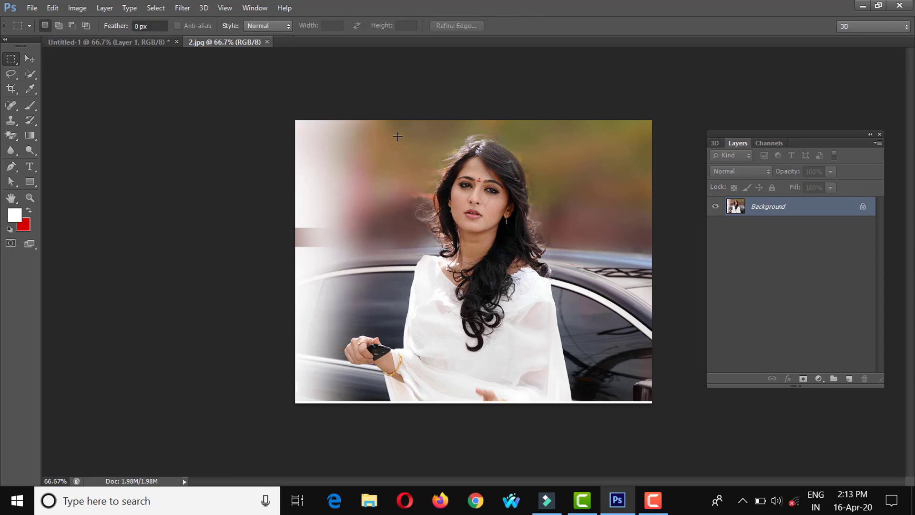
pyautogui.moveTo(397, 133); pyautogui.dragTo(560, 334)
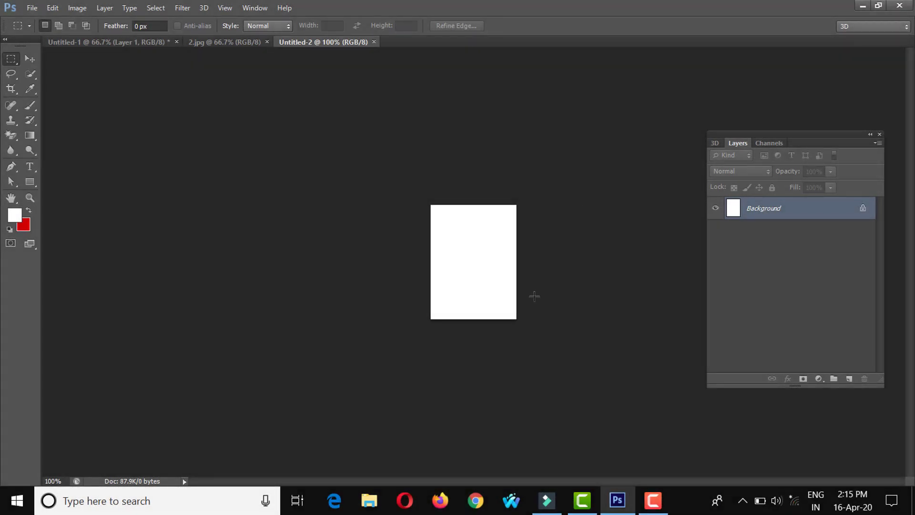
pyautogui.click(224, 42)
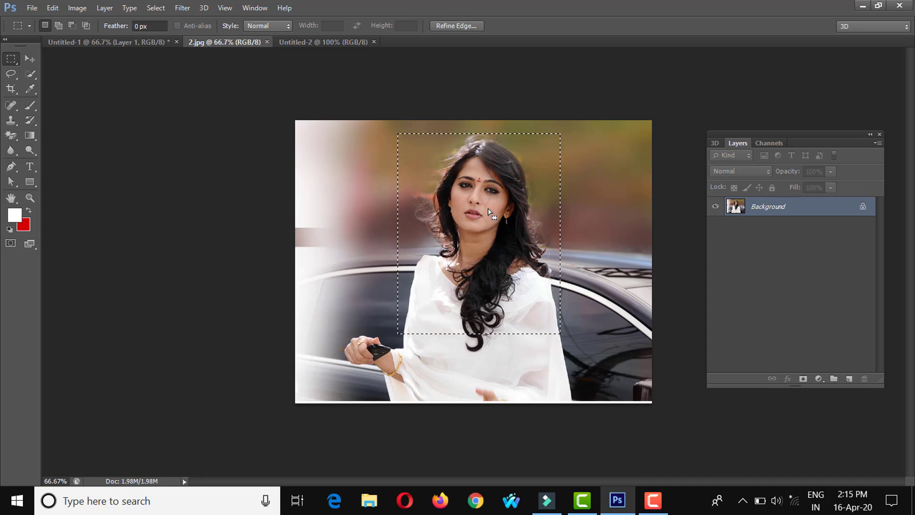
pyautogui.click(320, 41)
pyautogui.hotkey('ctrl', 'v')
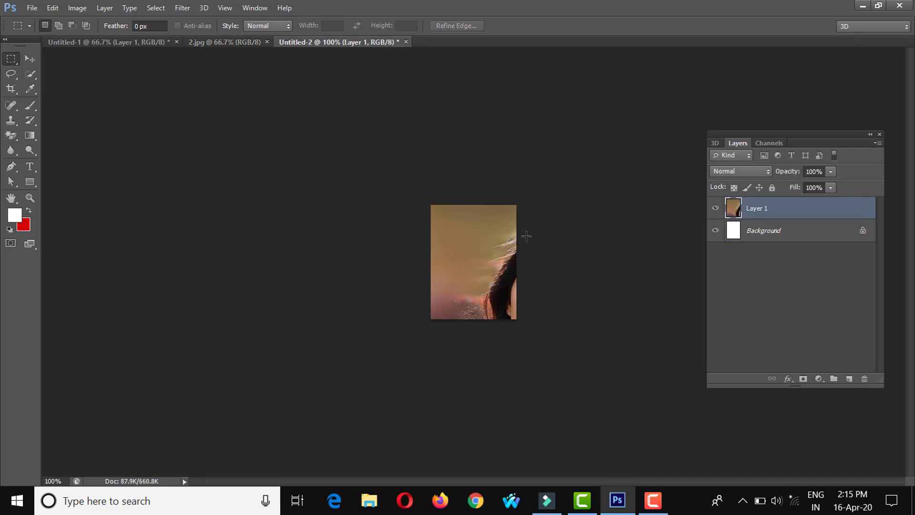
# Try Reveal All to expand the small canvas to the full pasted photo, and undo it.
pyautogui.click(29, 58)
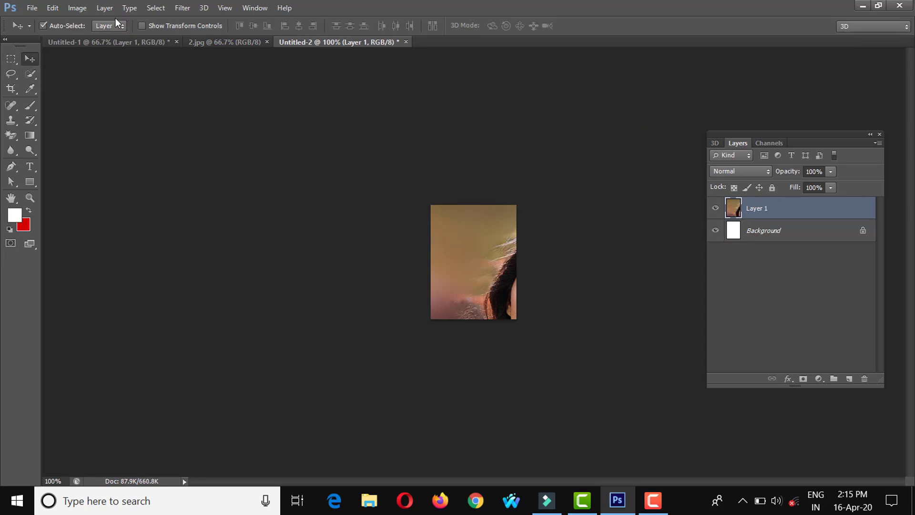
pyautogui.click(77, 8)
pyautogui.click(94, 177)
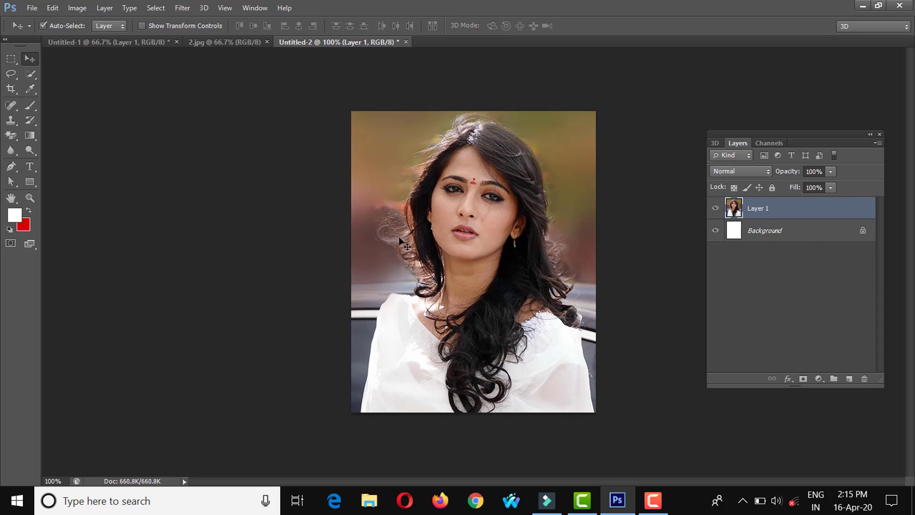
pyautogui.hotkey('ctrl', 'z')
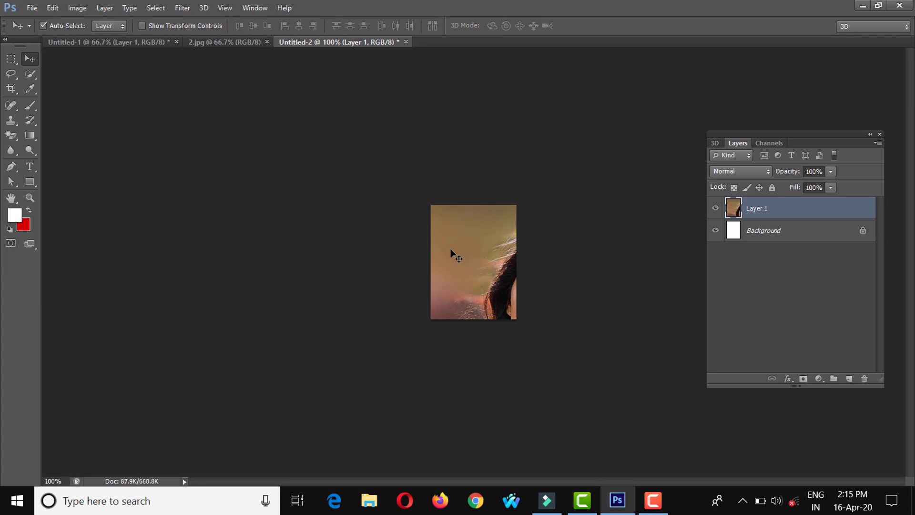
# Scale the pasted photo to about 41% and position it so the woman's portrait covers the small canvas.
pyautogui.hotkey('ctrl', 't')
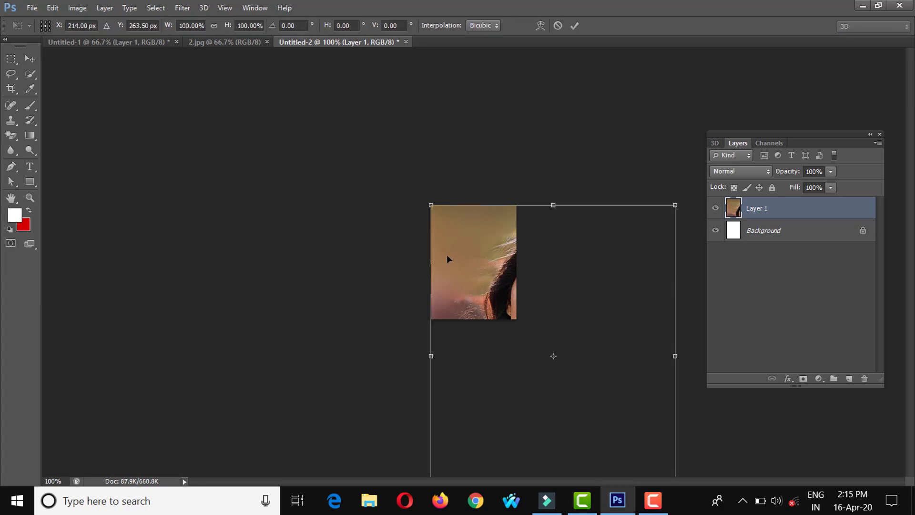
pyautogui.moveTo(432, 205); pyautogui.dragTo(487, 304)
pyautogui.moveTo(543, 331); pyautogui.dragTo(470, 244)
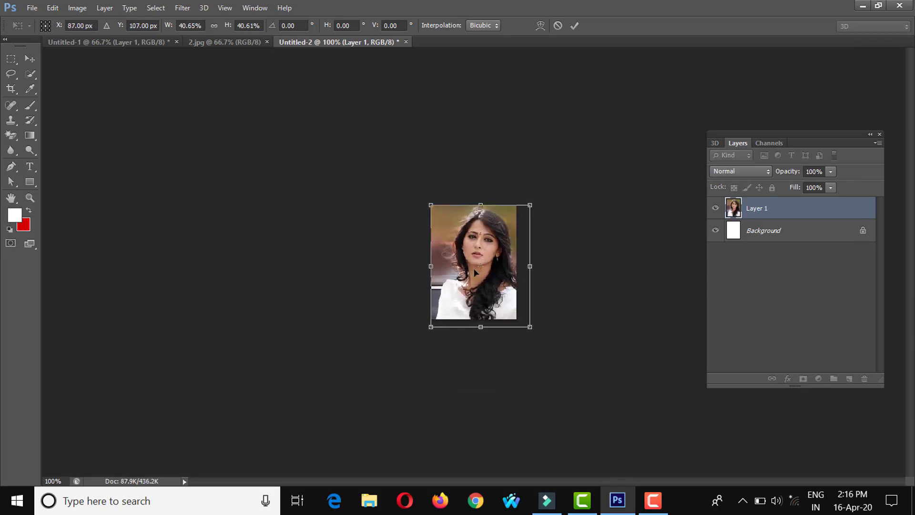
pyautogui.click(576, 26)
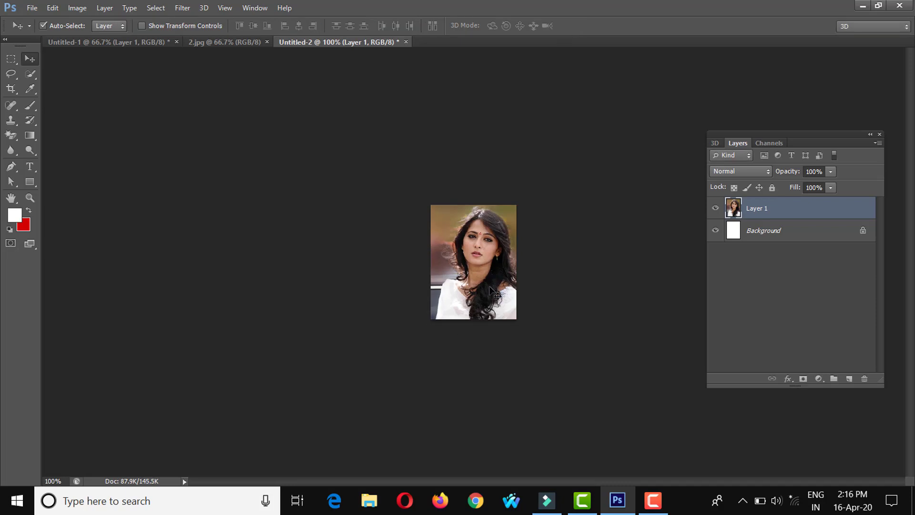
# Select the whole canvas, trim the photo to the canvas edges, and clear the selection.
pyautogui.hotkey('ctrl', 'a')
pyautogui.click(78, 8)
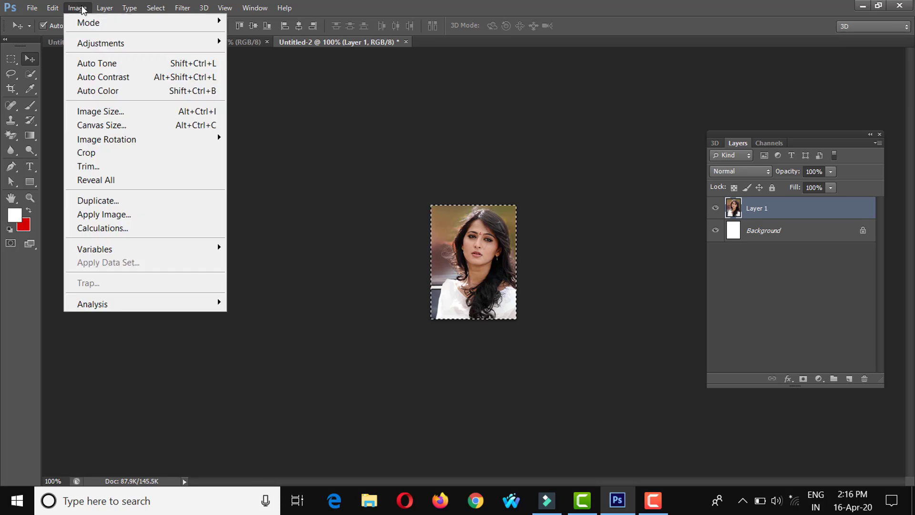
pyautogui.click(90, 165)
pyautogui.click(522, 152)
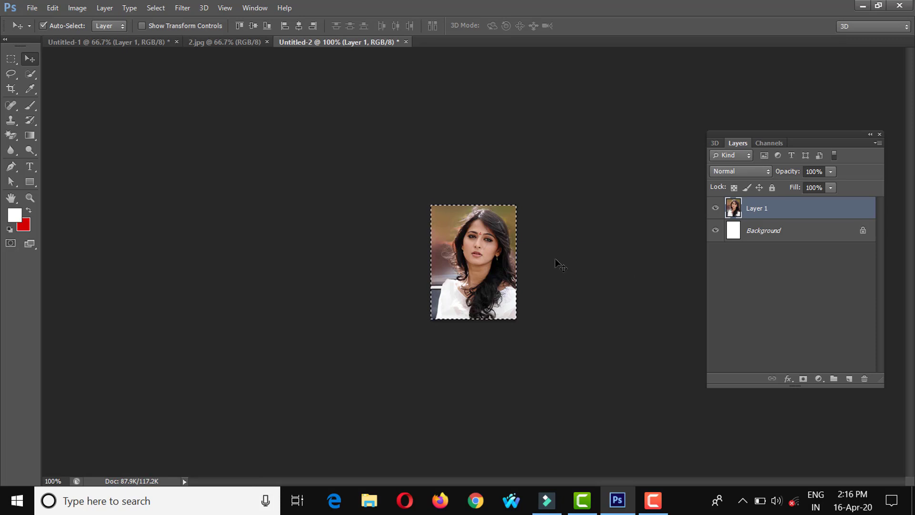
pyautogui.hotkey('ctrl', 'd')
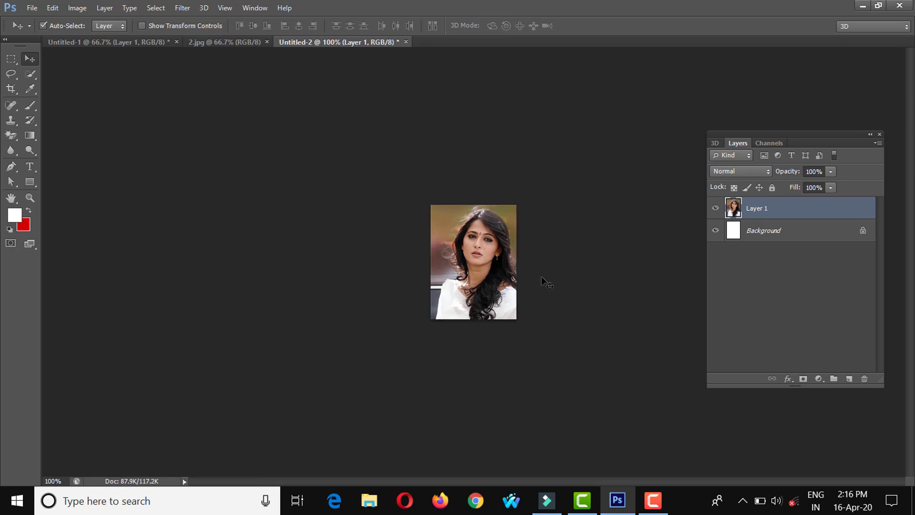
# Hide the Background layer and add a white 6 px Stroke positioned Inside to the portrait layer.
pyautogui.click(715, 230)
pyautogui.click(789, 378)
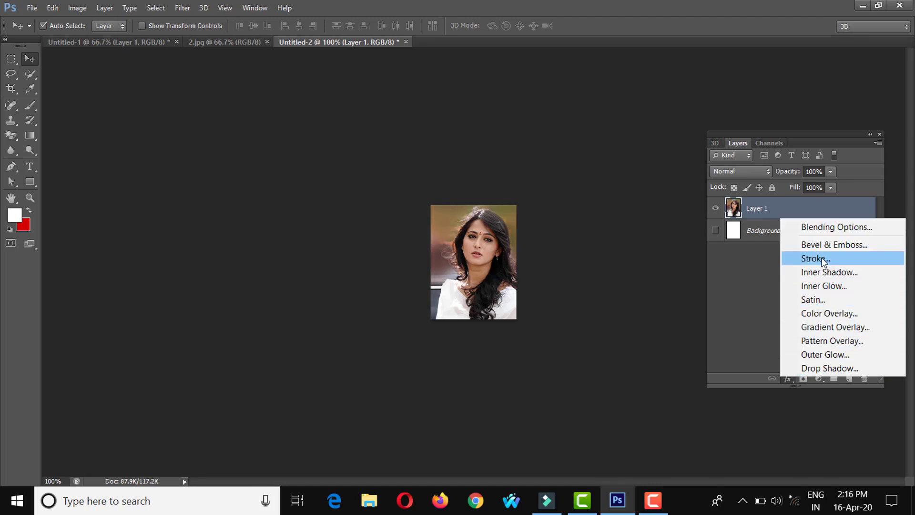
pyautogui.click(823, 259)
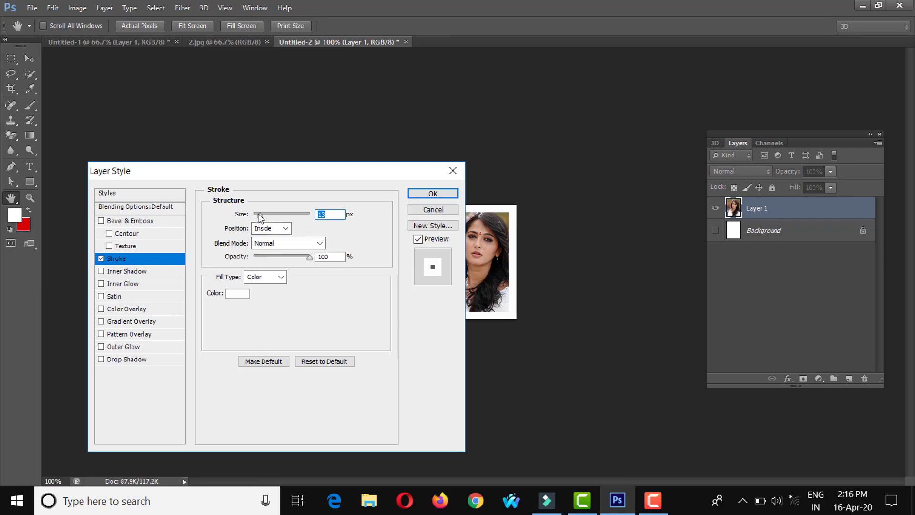
pyautogui.moveTo(261, 218); pyautogui.dragTo(257, 218)
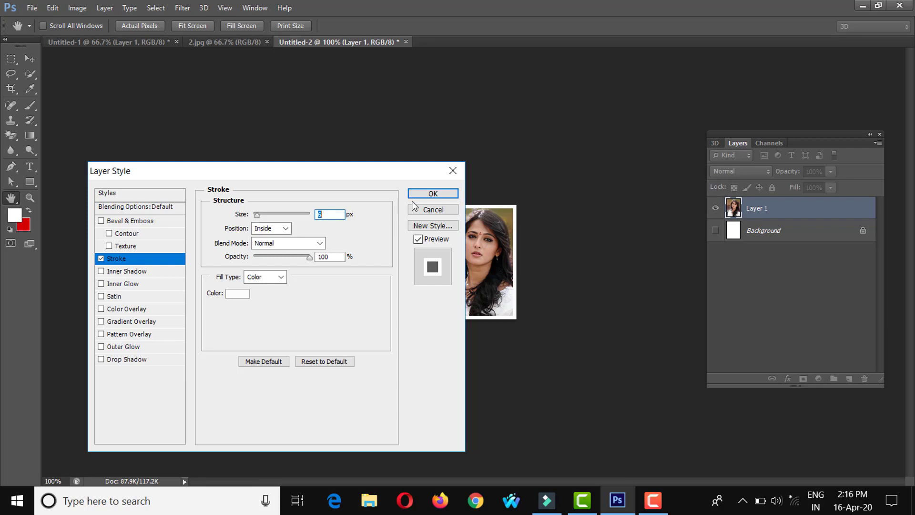
pyautogui.click(430, 194)
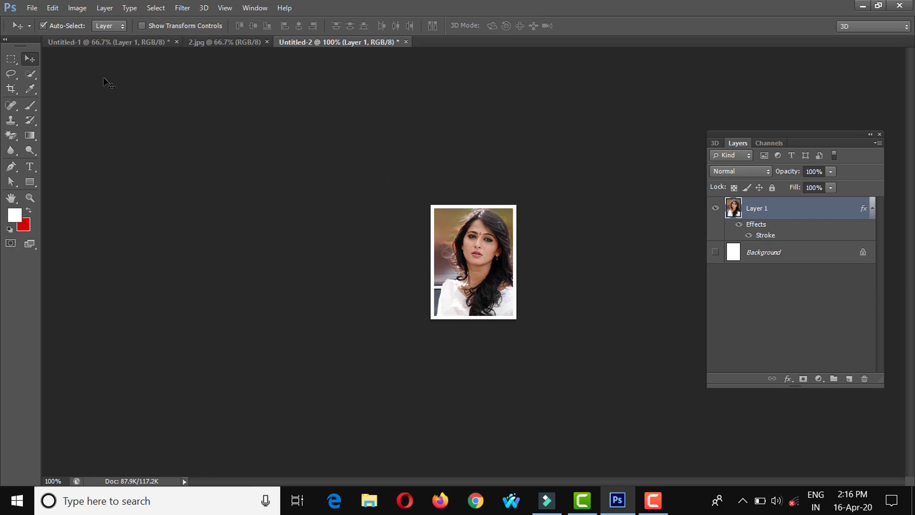
# Define the bordered portrait as a pattern named "pass port".
pyautogui.click(52, 7)
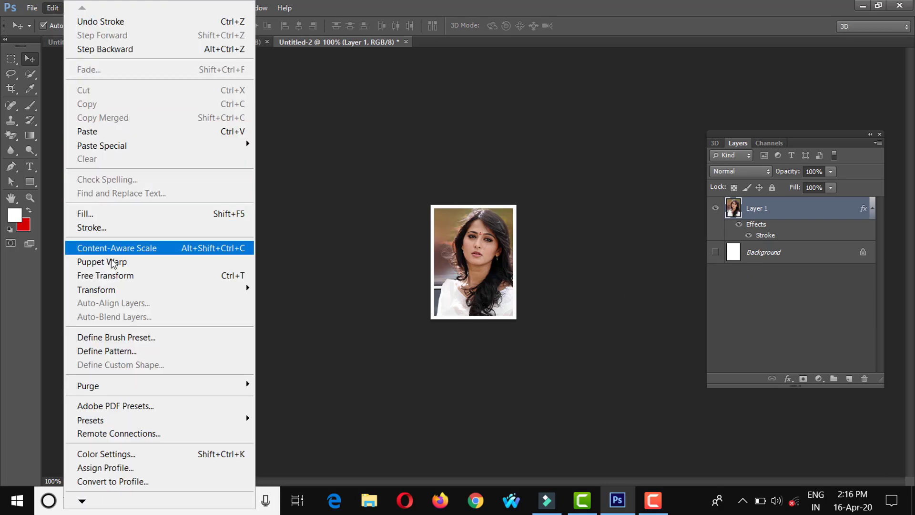
pyautogui.click(117, 353)
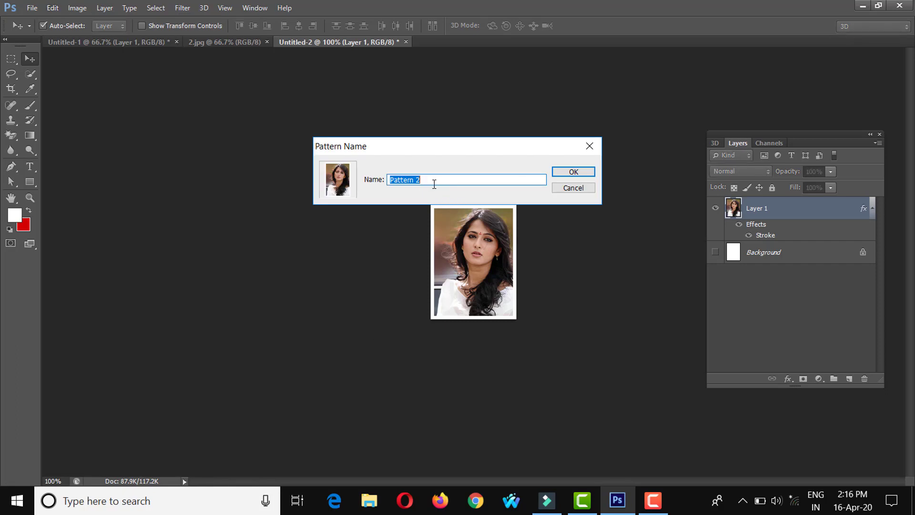
pyautogui.write('pass port')
pyautogui.click(573, 172)
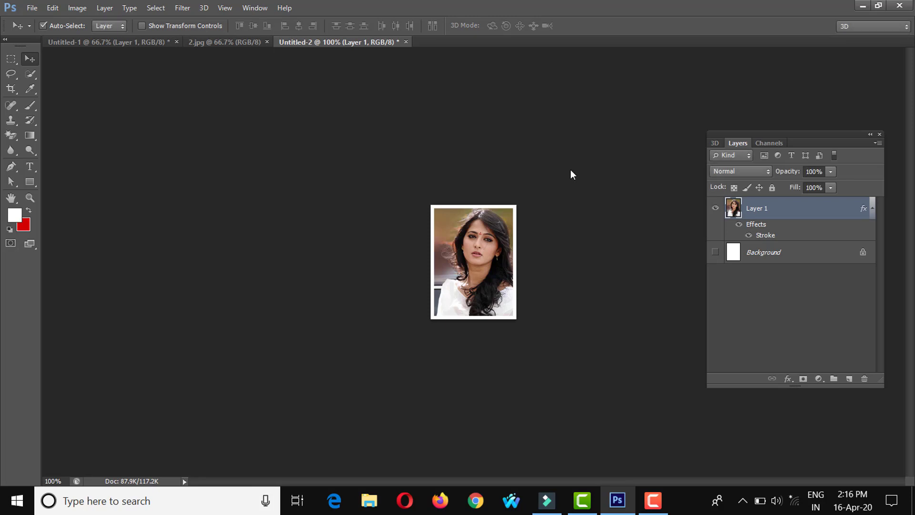
# Close the portrait document without saving and close the source photo 2.jpg.
pyautogui.click(407, 42)
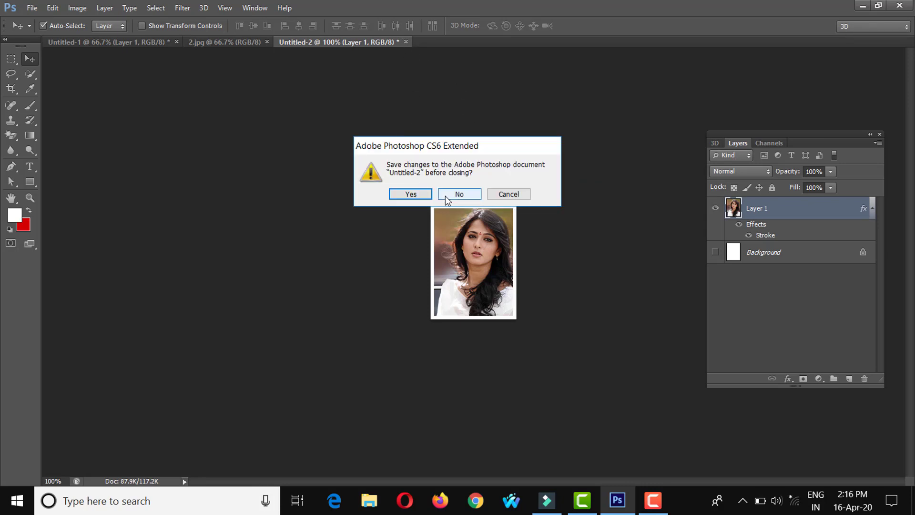
pyautogui.click(460, 196)
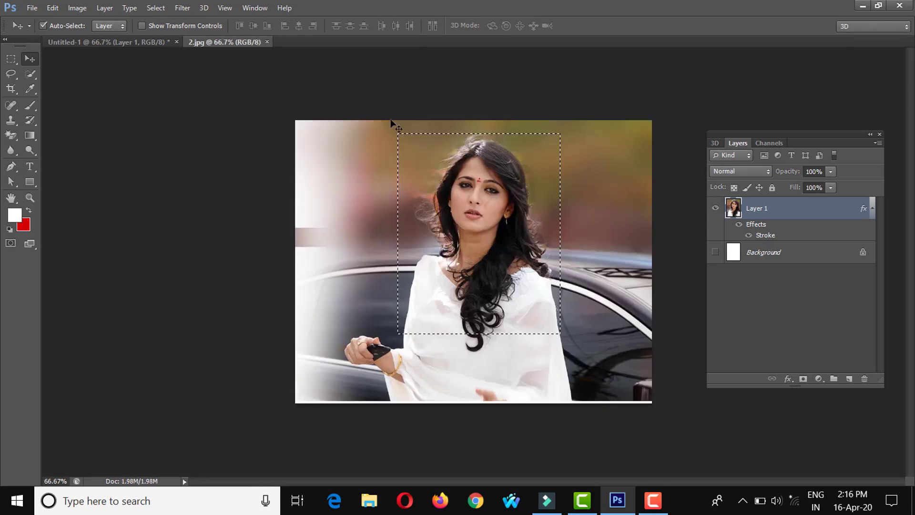
pyautogui.click(267, 42)
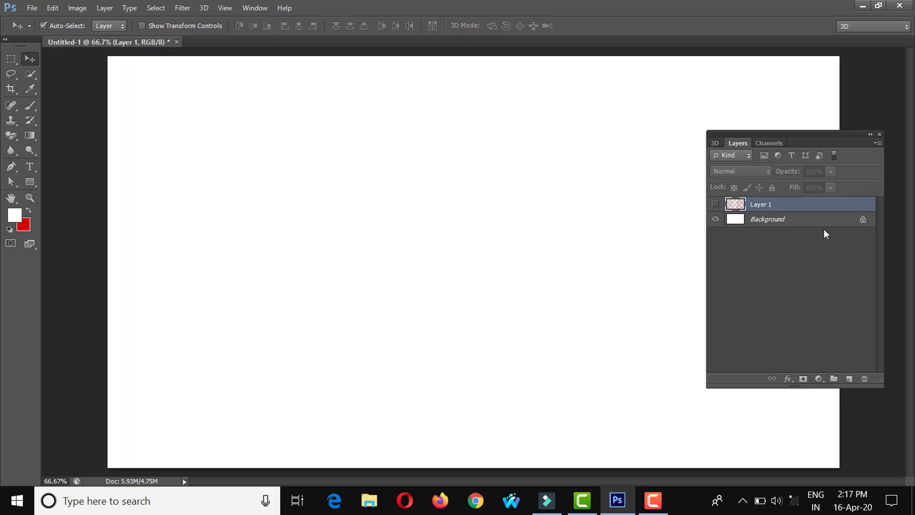
# Check Layer 1's text pattern in Untitled-1, hide it again, and add a new empty layer above it.
pyautogui.click(713, 204)
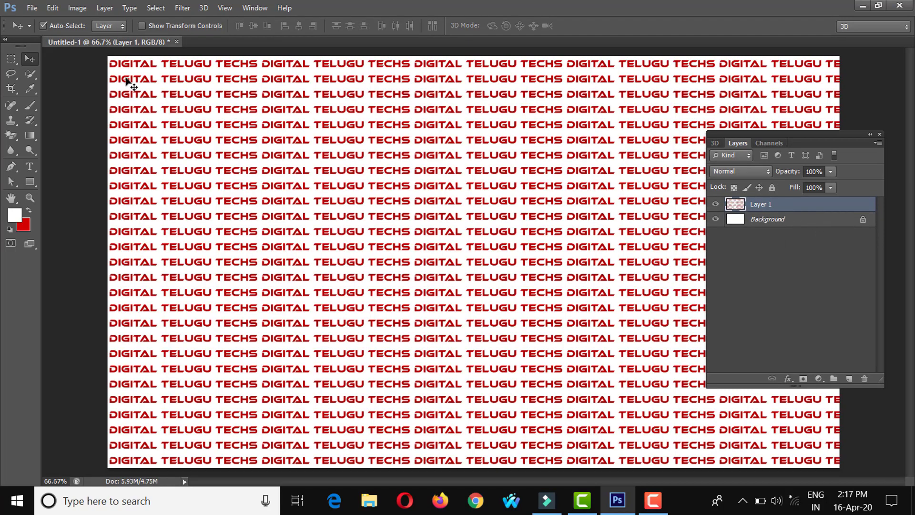
pyautogui.click(715, 204)
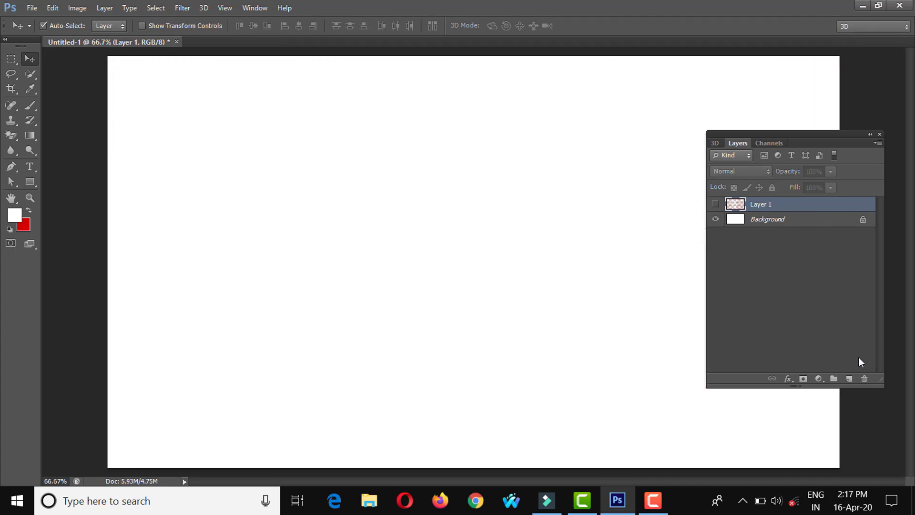
pyautogui.click(849, 378)
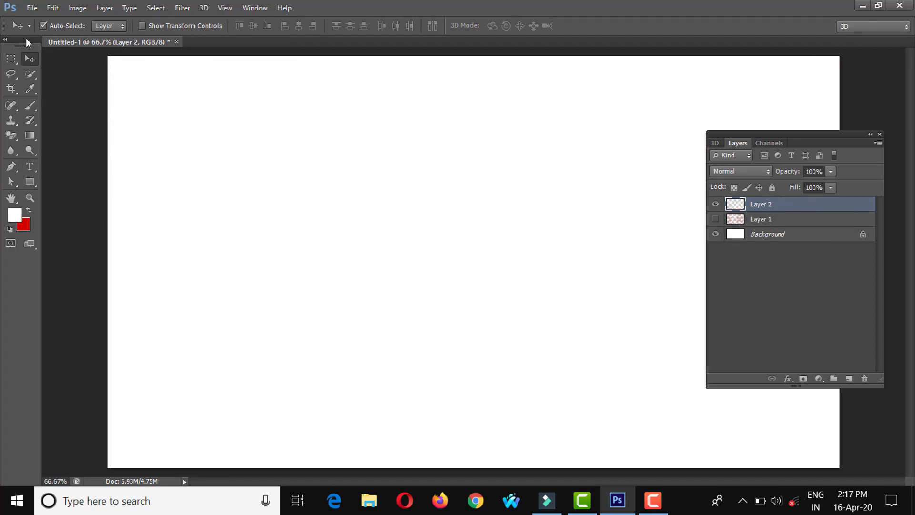
# Fill the empty Layer 2 with the "pass port" portrait pattern, using Normal mode at 100% opacity.
pyautogui.click(35, 7)
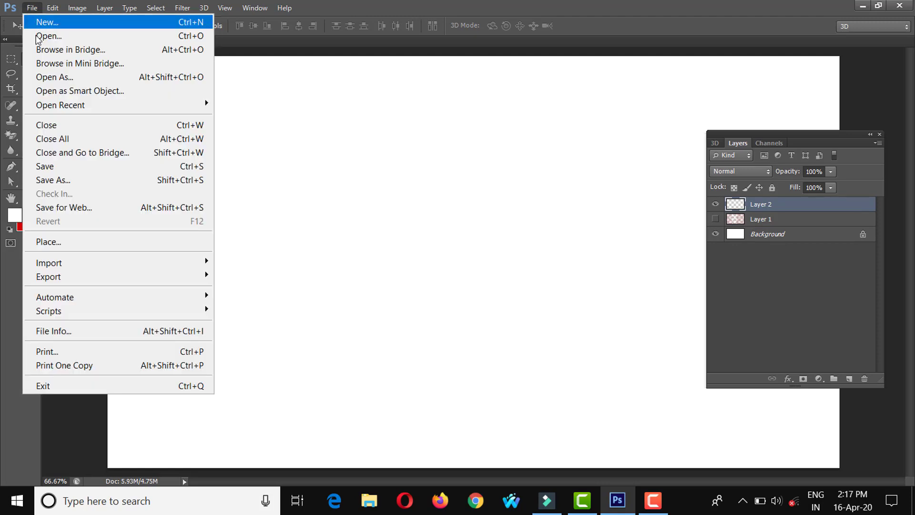
pyautogui.click(370, 84)
pyautogui.click(52, 8)
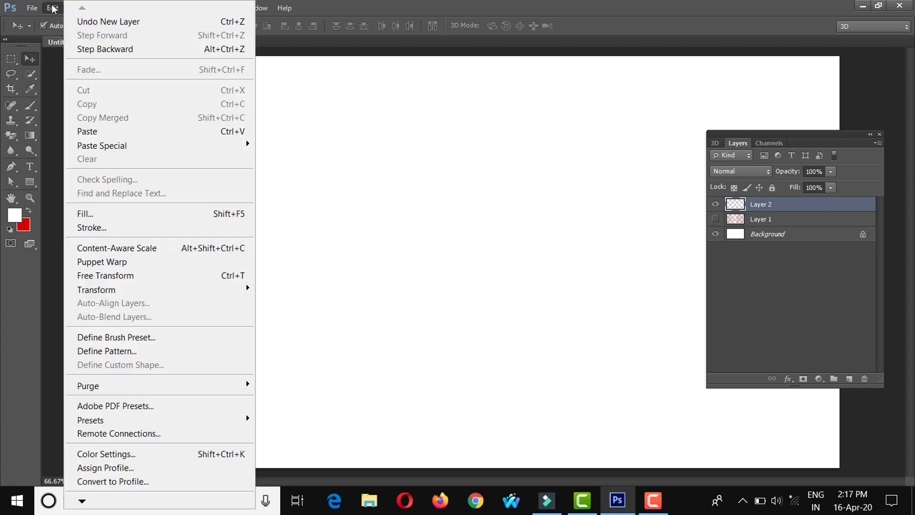
pyautogui.click(79, 157)
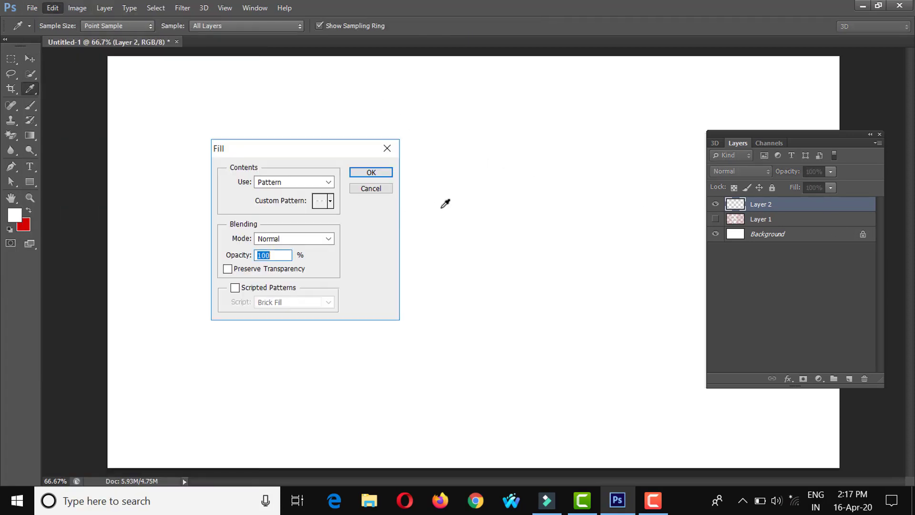
pyautogui.click(331, 201)
pyautogui.click(388, 232)
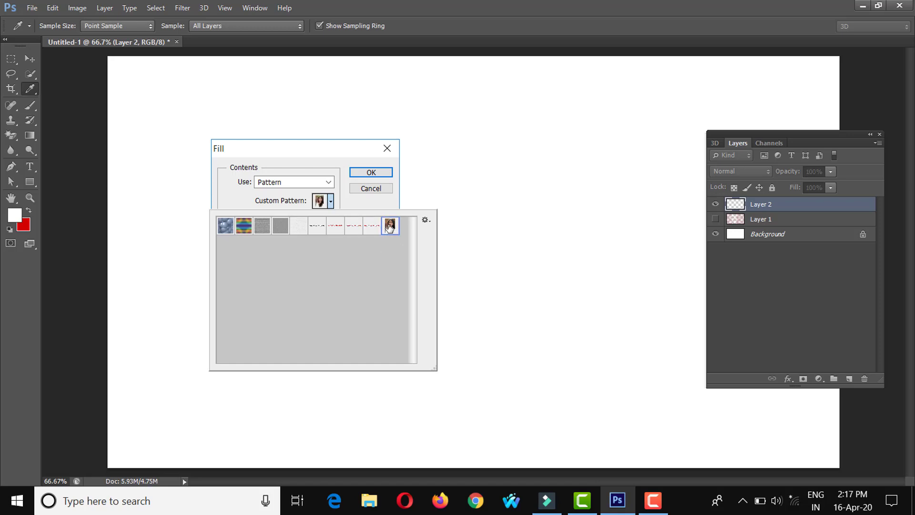
pyautogui.click(367, 173)
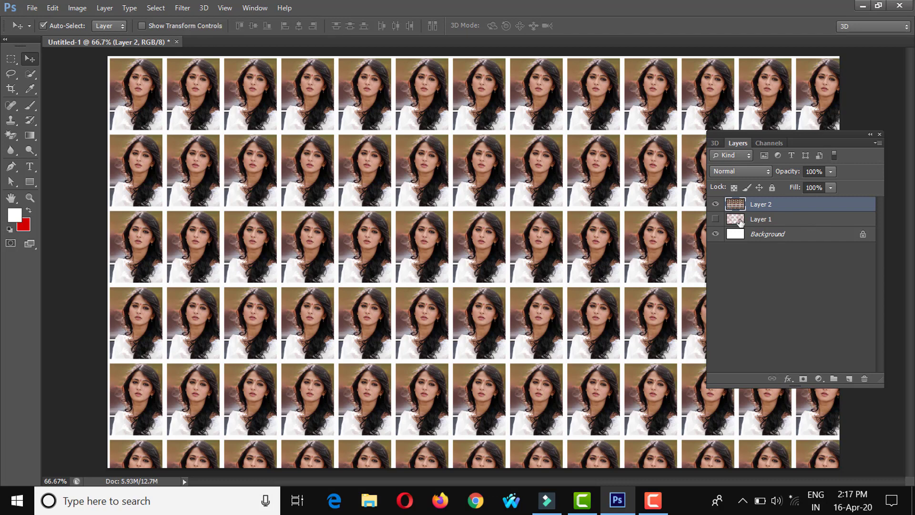
# Show the text pattern on Layer 1 and hide the portrait pattern on Layer 2.
pyautogui.click(715, 218)
pyautogui.click(715, 204)
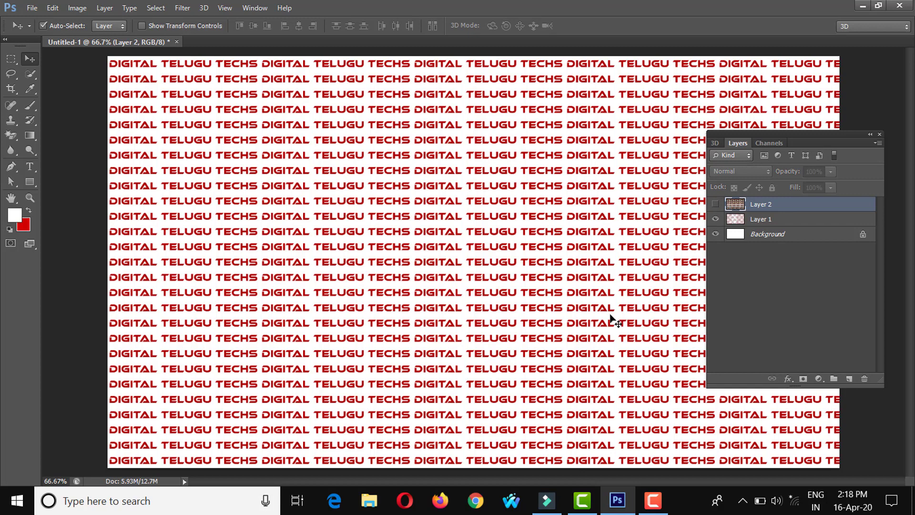
pyautogui.click(52, 8)
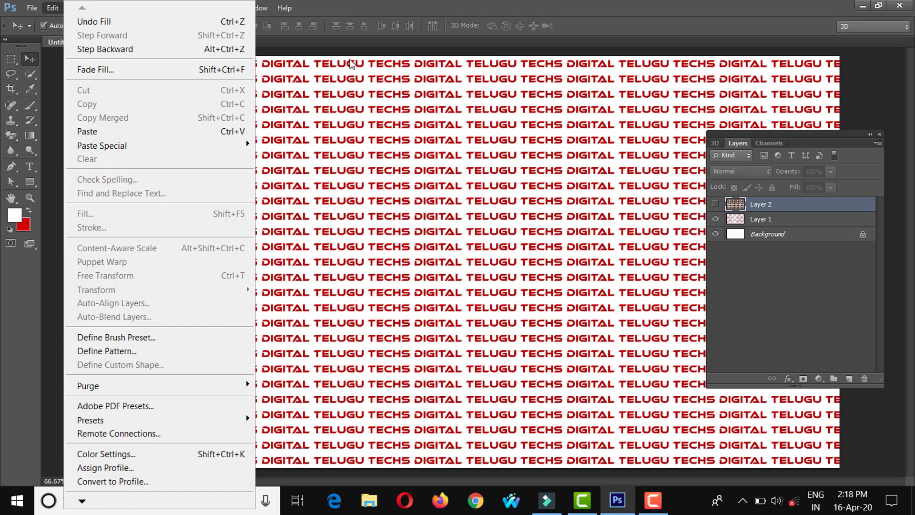
pyautogui.click(346, 54)
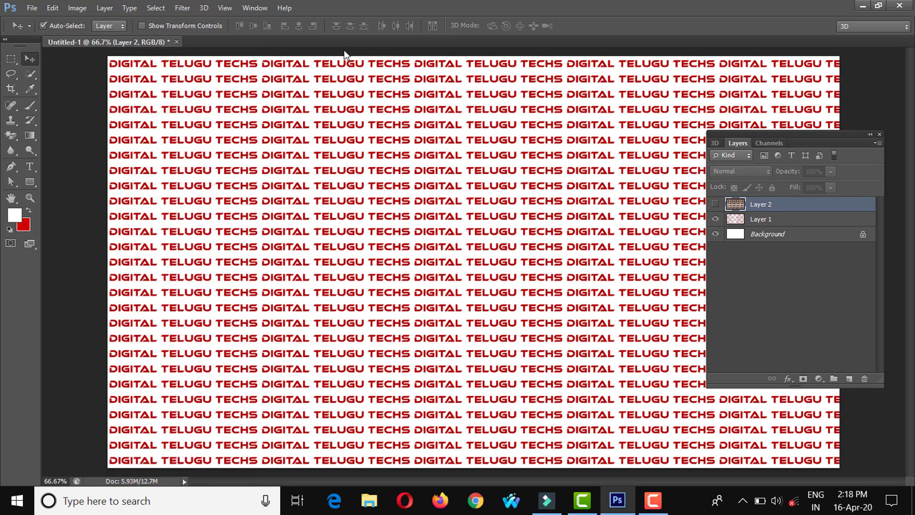